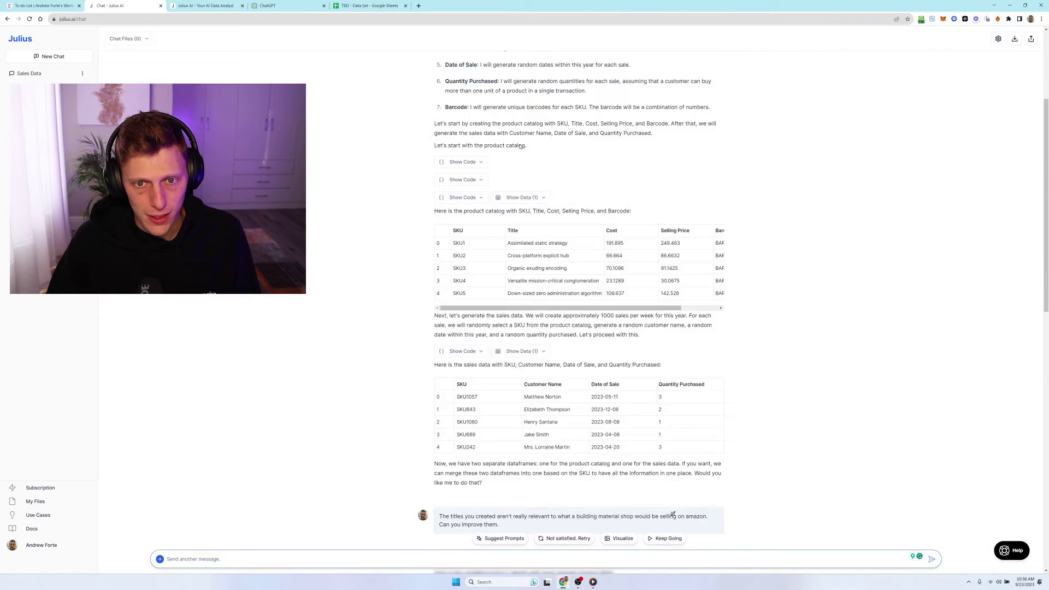
Return to the ChatGPT start page and switch from GPT-3.5 back to GPT-4.
scroll(545, 235, "up", 3)
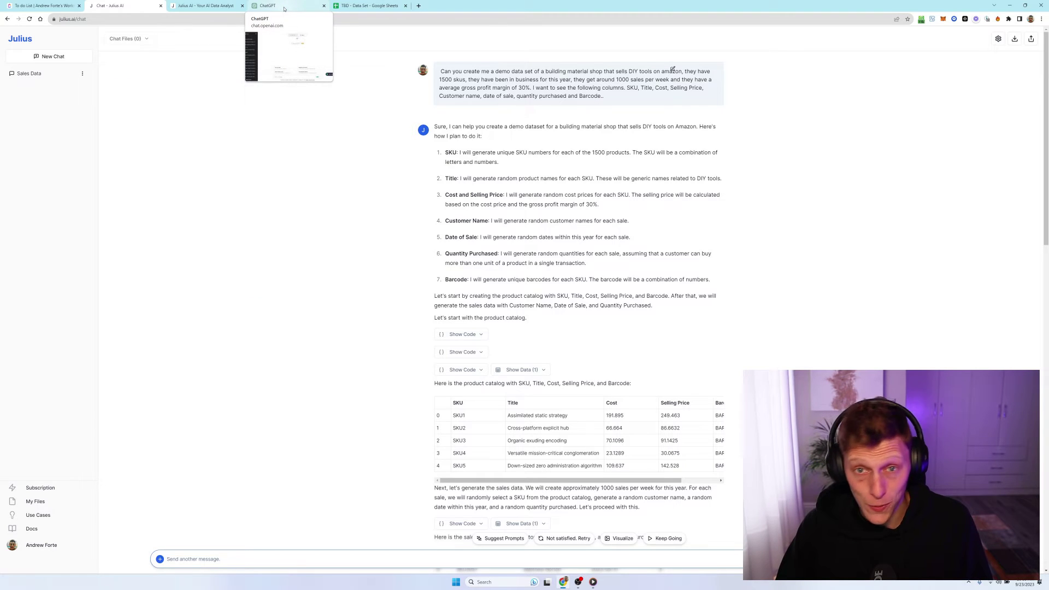
left_click(284, 6)
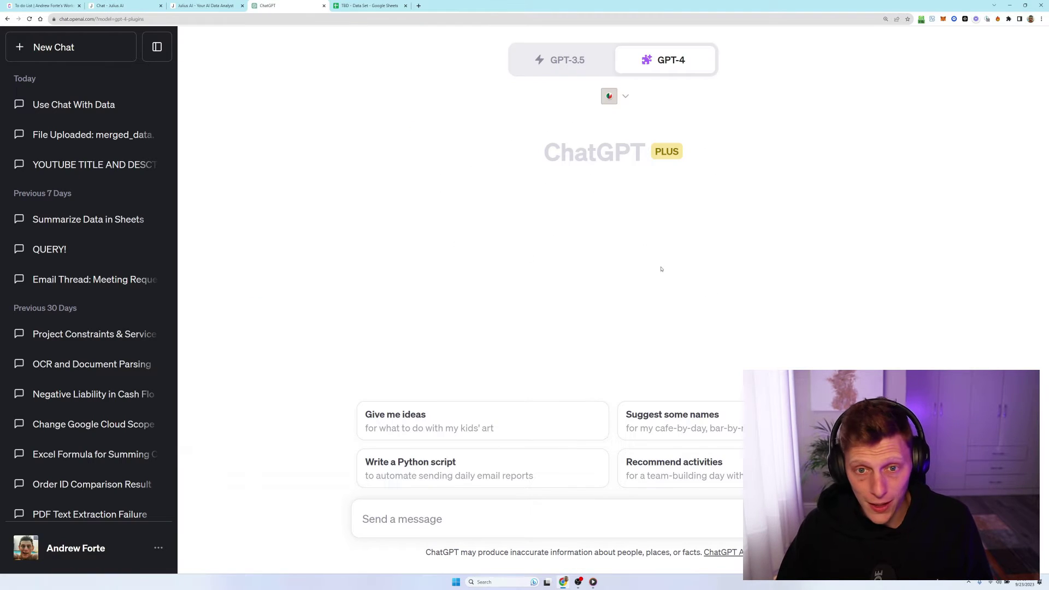
left_click(565, 61)
left_click(675, 60)
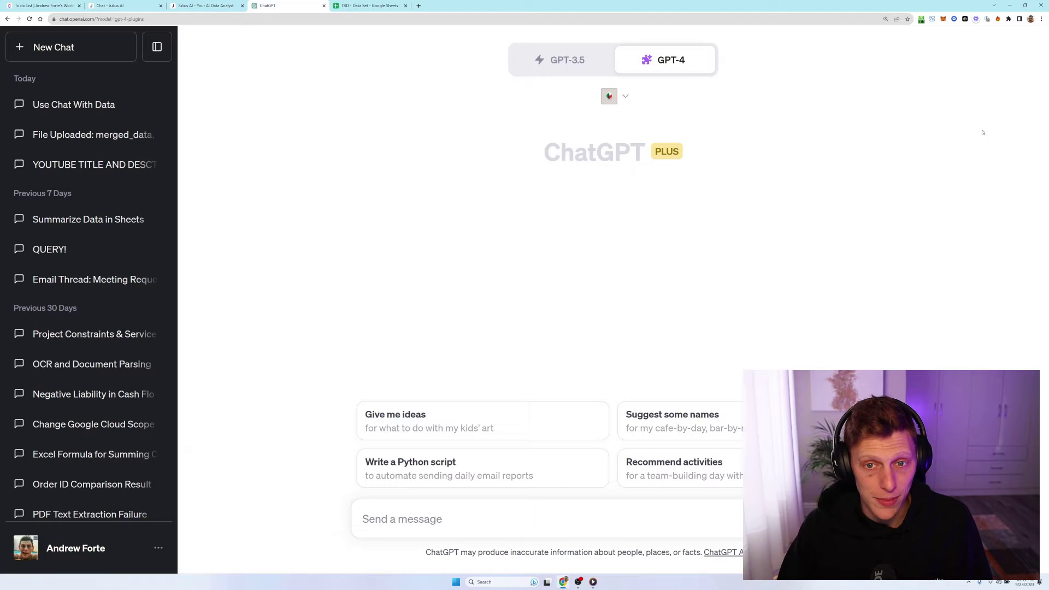
Search the plugin store for 'sheets' to confirm Chat With Your Data is installed, then close it.
left_click(630, 101)
scroll(557, 235, "down", 5)
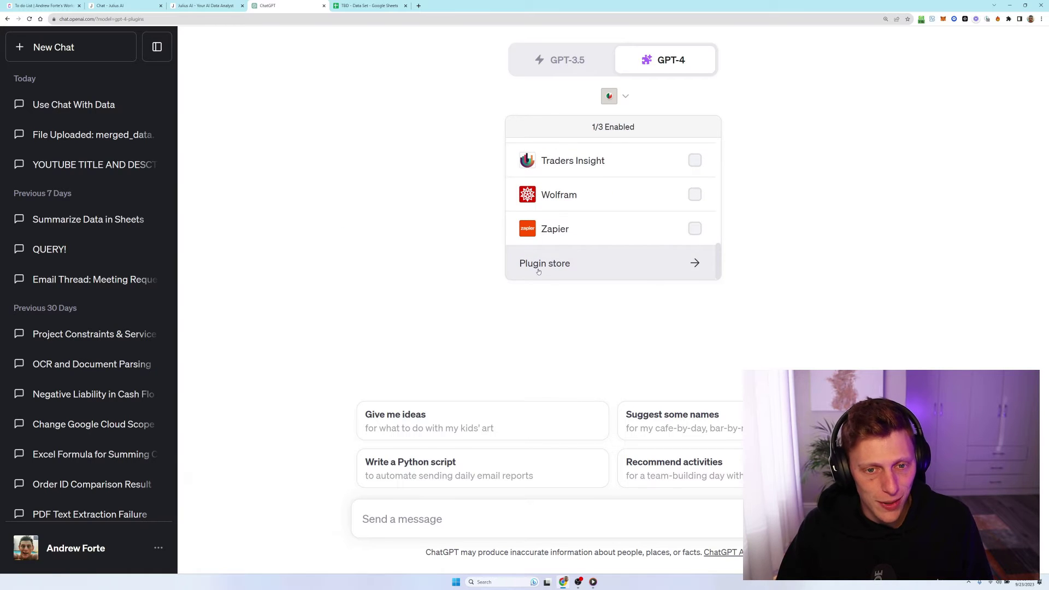
left_click(538, 265)
left_click(352, 148)
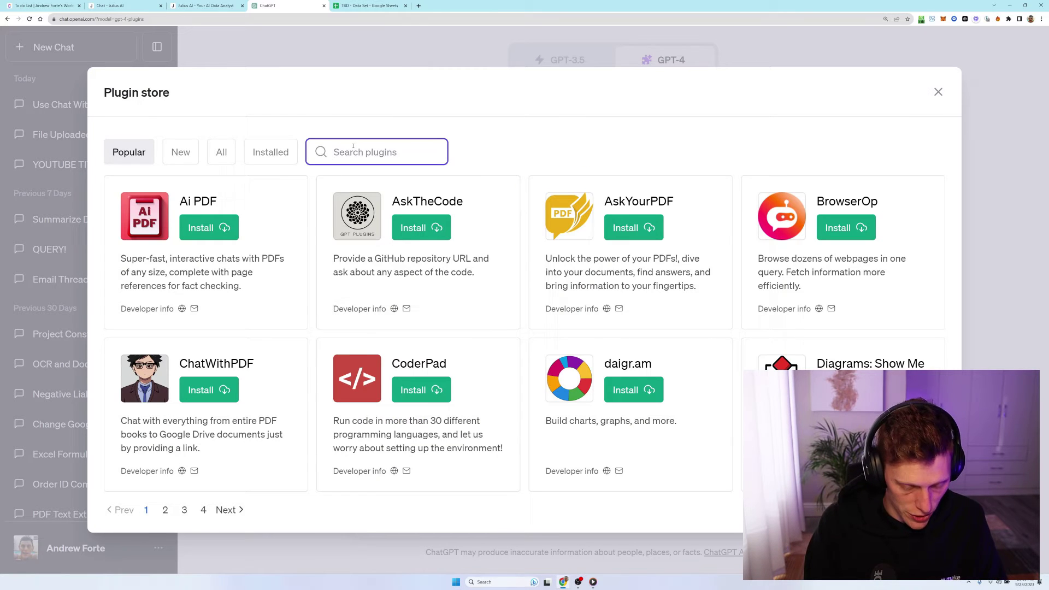
type("sheets")
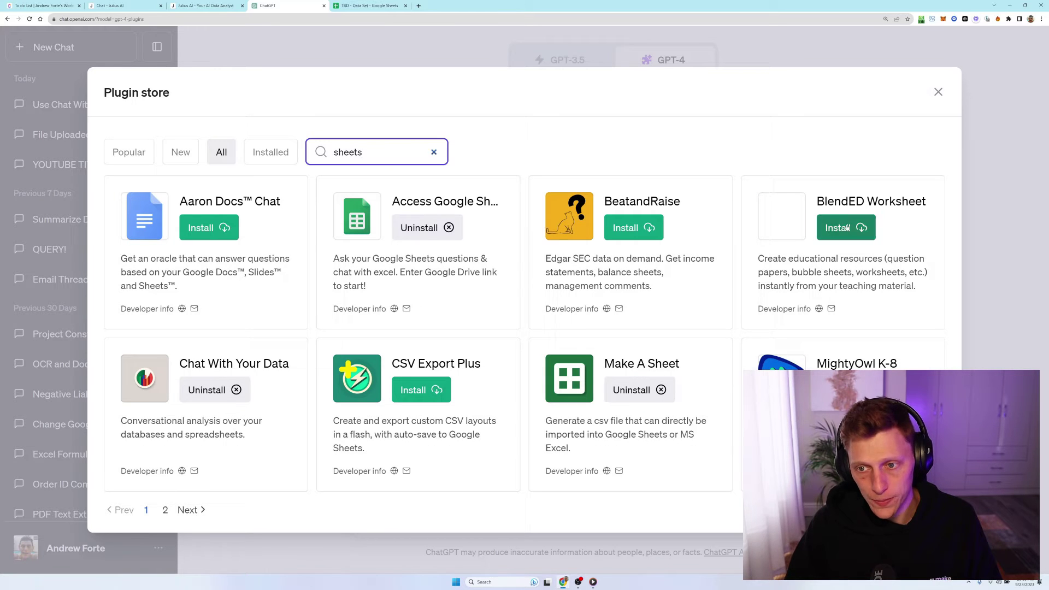
left_click(937, 91)
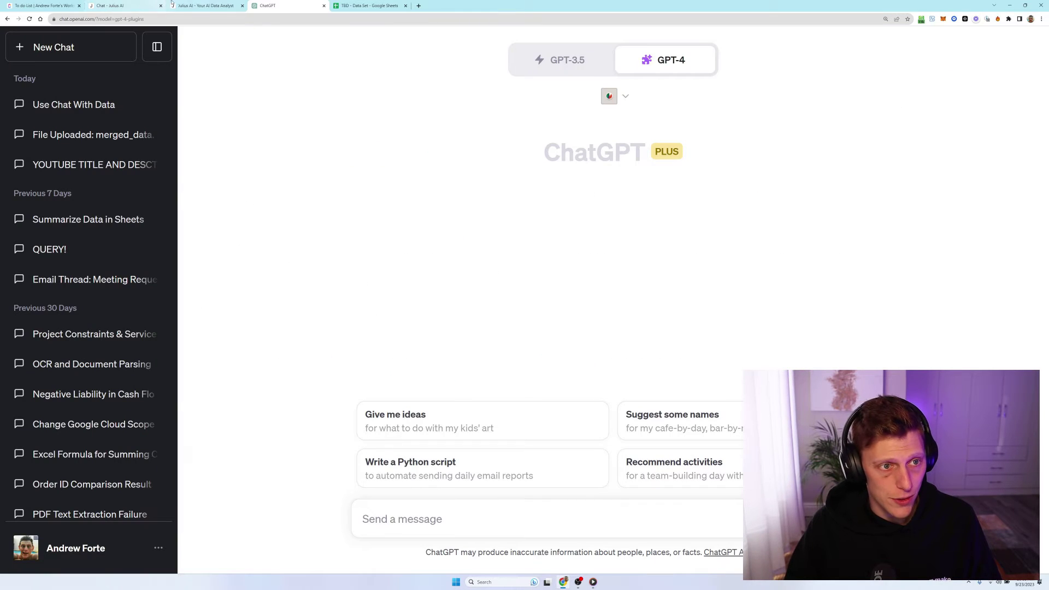
left_click(224, 6)
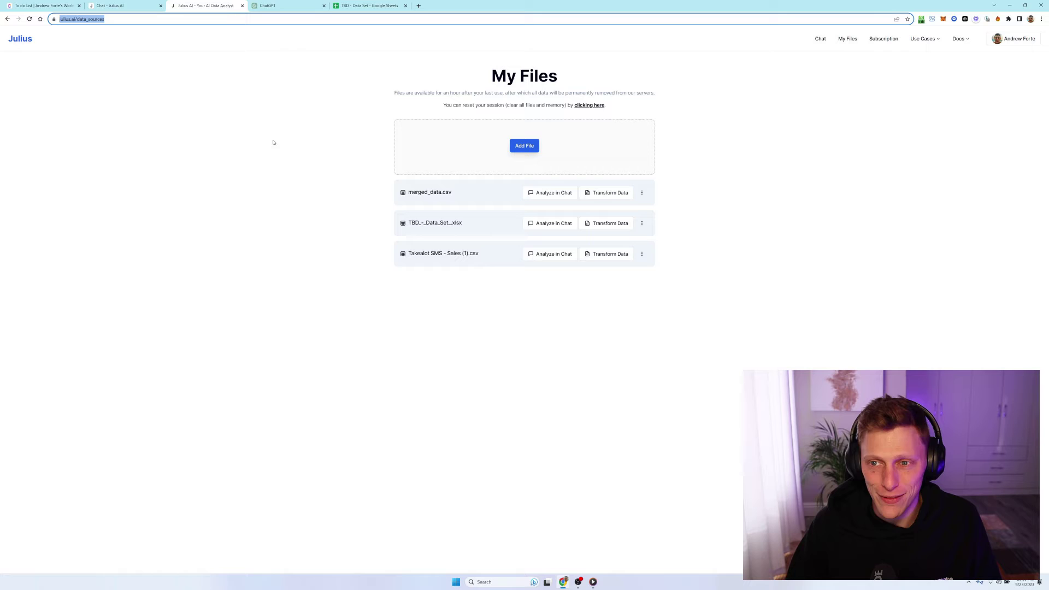
left_click(281, 4)
left_click(199, 4)
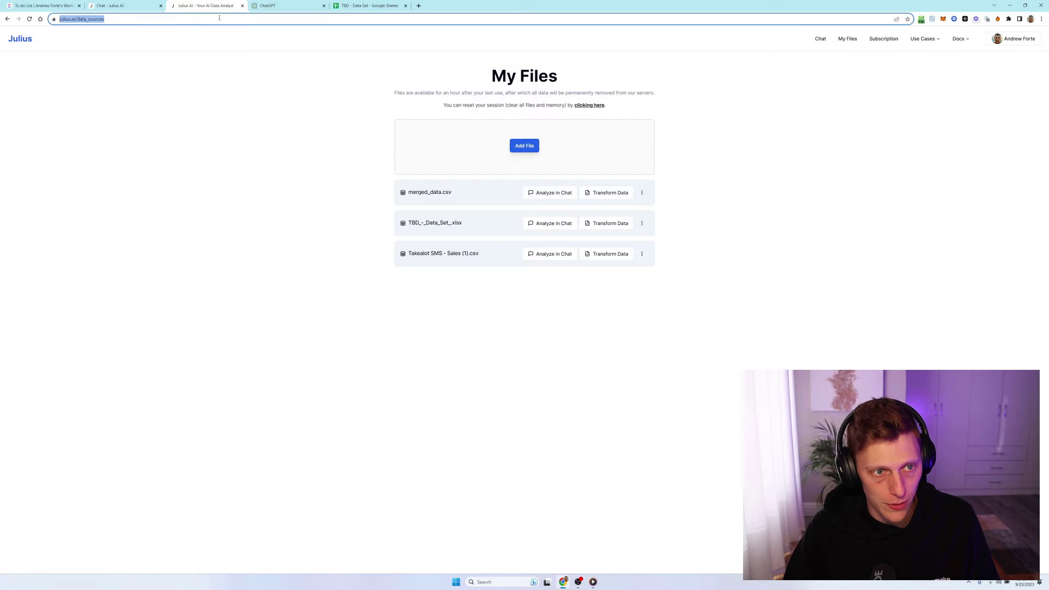
left_click(299, 5)
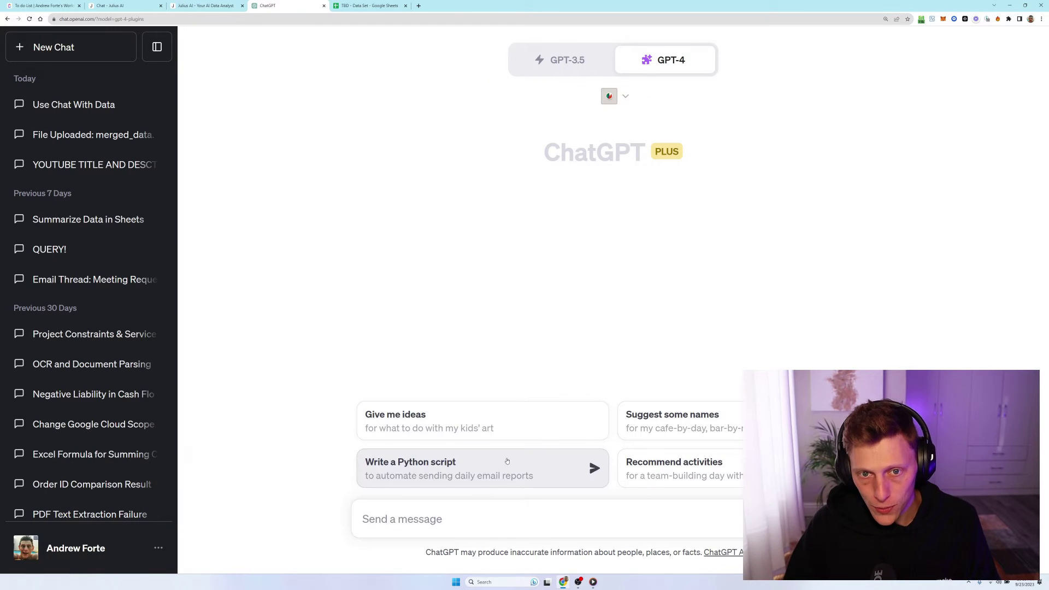
Scroll through the sales rows in the TBD - Data Set spreadsheet.
left_click(366, 6)
scroll(170, 158, "down", 20)
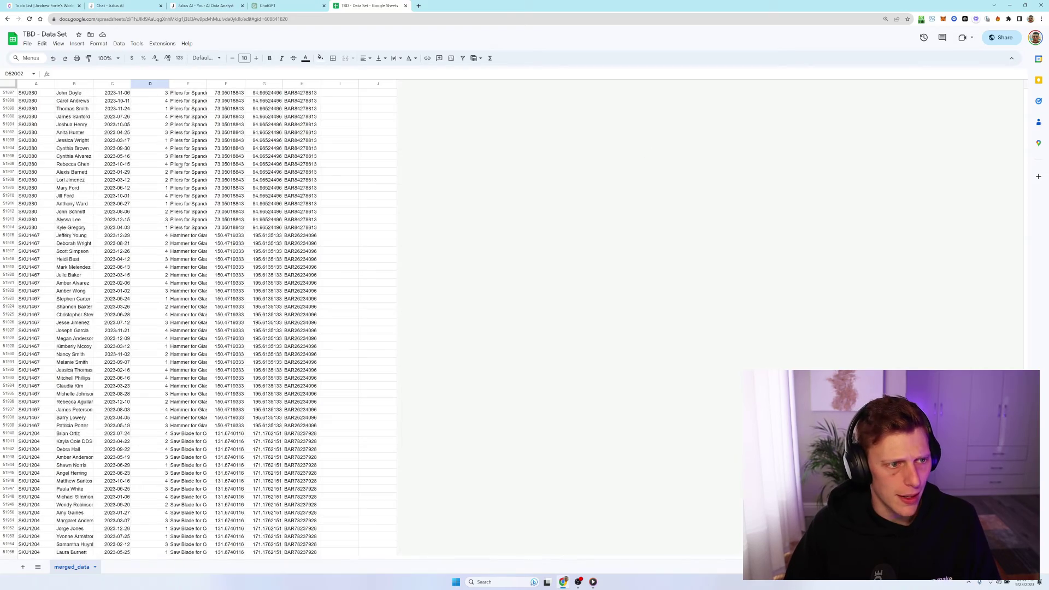
scroll(172, 174, "up", 20)
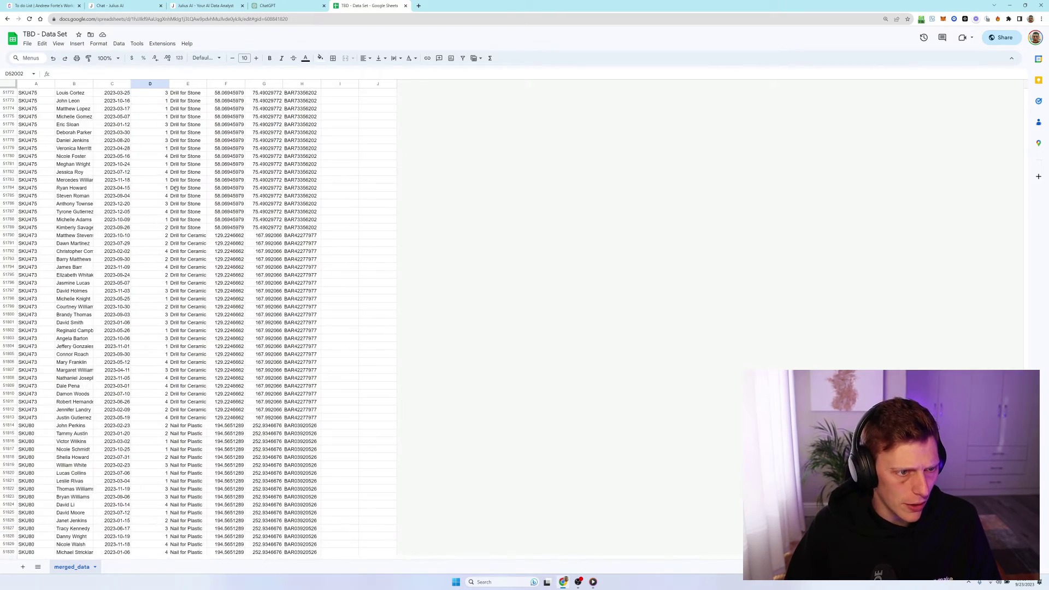
scroll(175, 189, "up", 20)
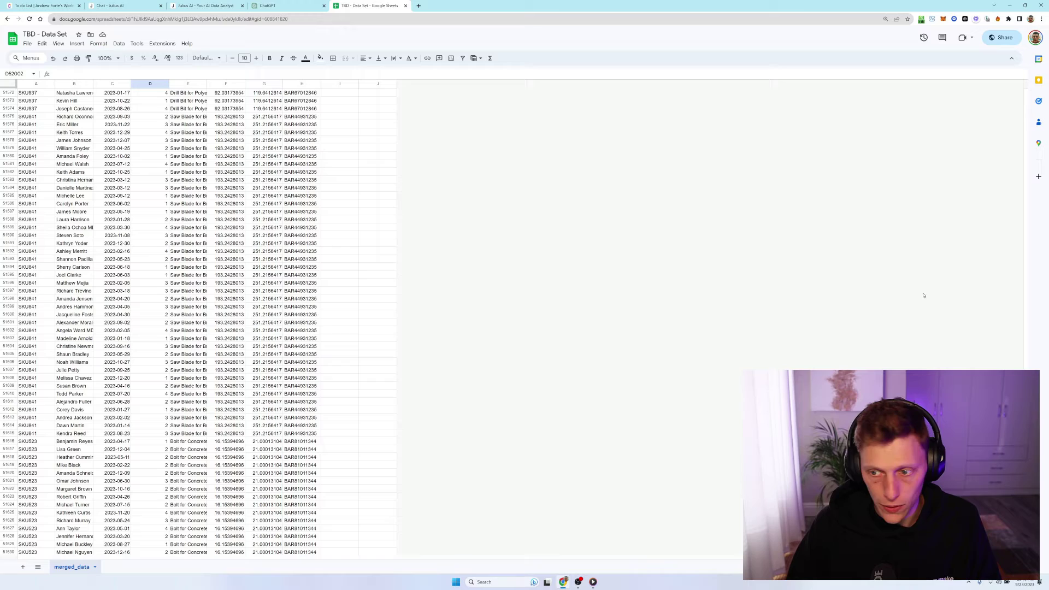
scroll(536, 380, "up", 20)
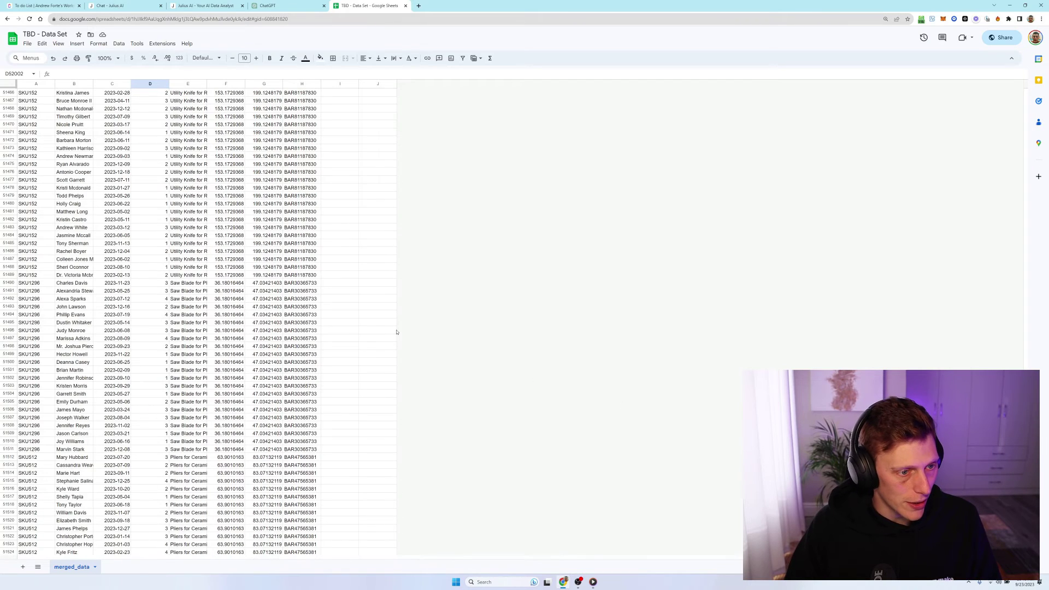
left_click_drag(118, 267, 176, 171)
scroll(177, 261, "up", 20)
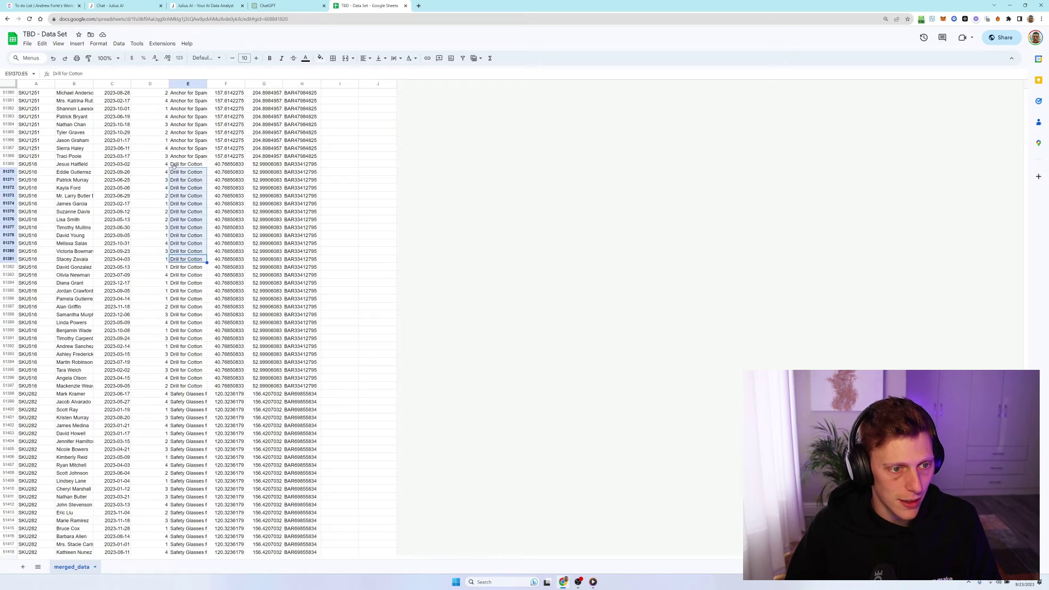
scroll(175, 180, "up", 10)
Copy the spreadsheet's web address and return to ChatGPT.
left_click(28, 172)
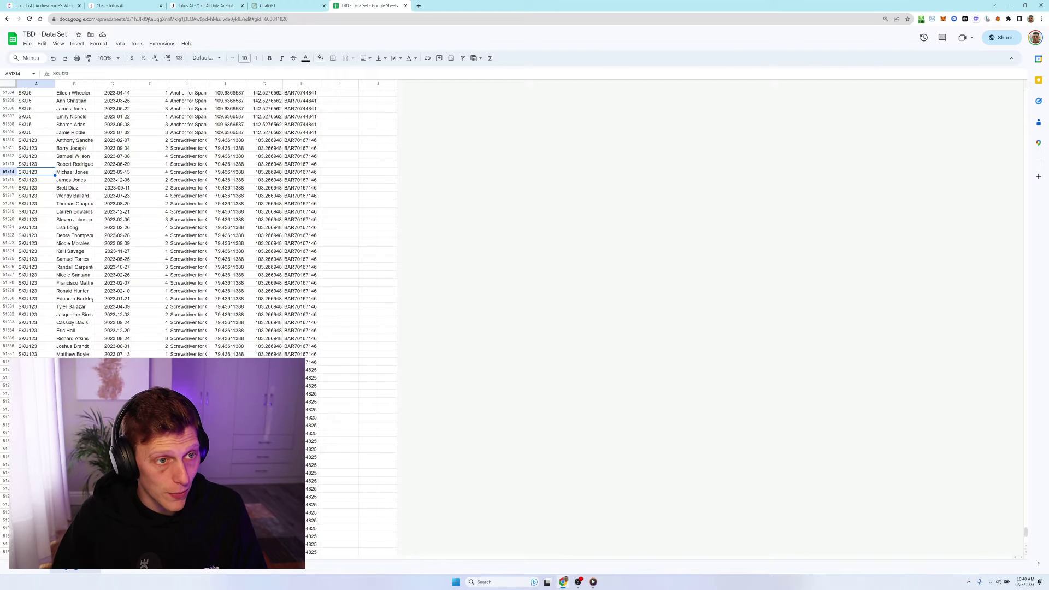
left_click(147, 21)
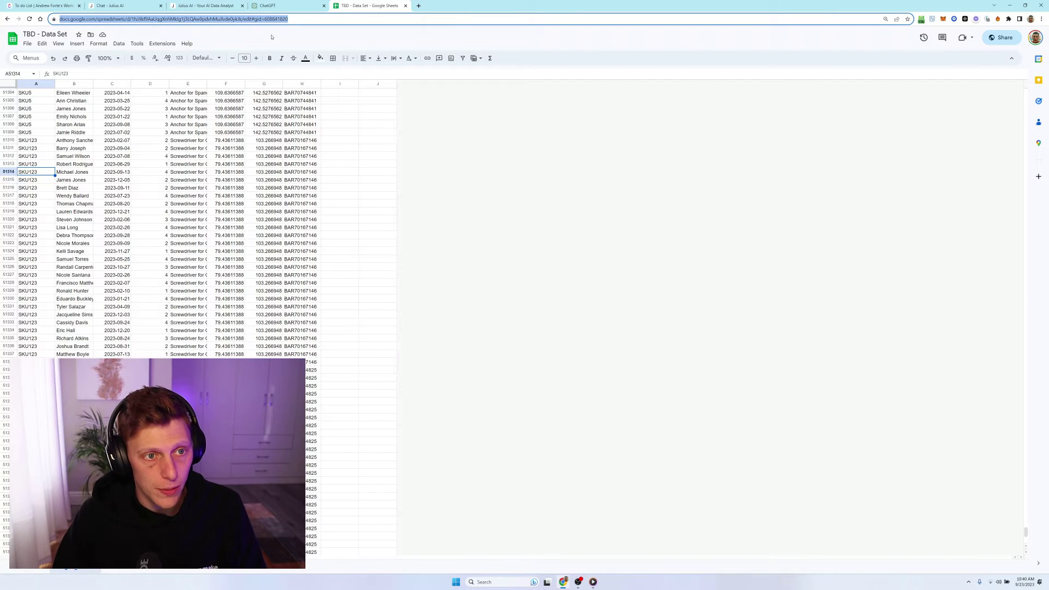
left_click(272, 6)
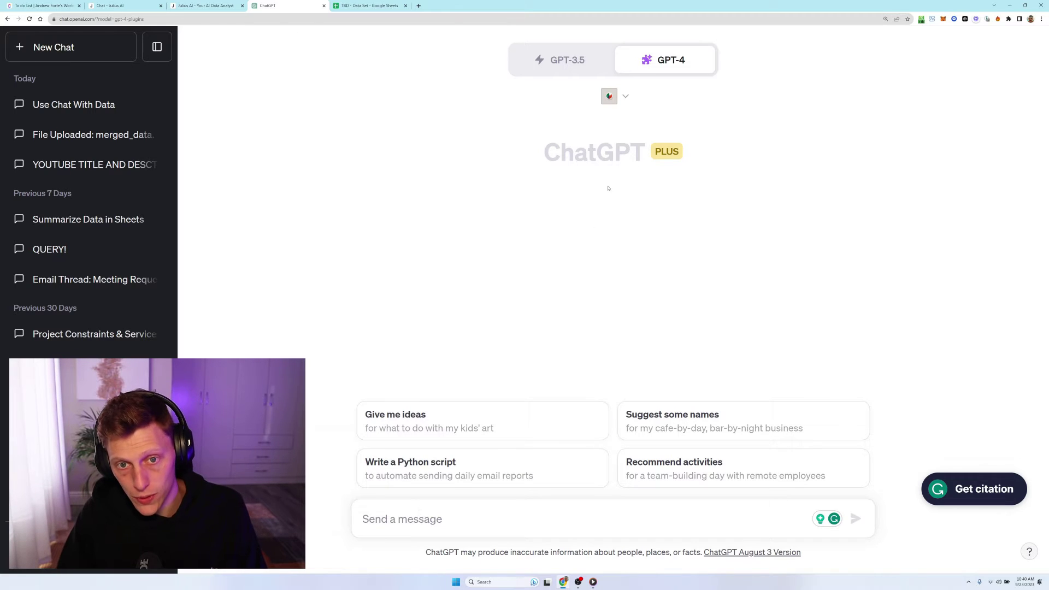
Send 'Can you see this data' with the pasted Sheets link on a new line.
left_click(623, 96)
left_click(505, 332)
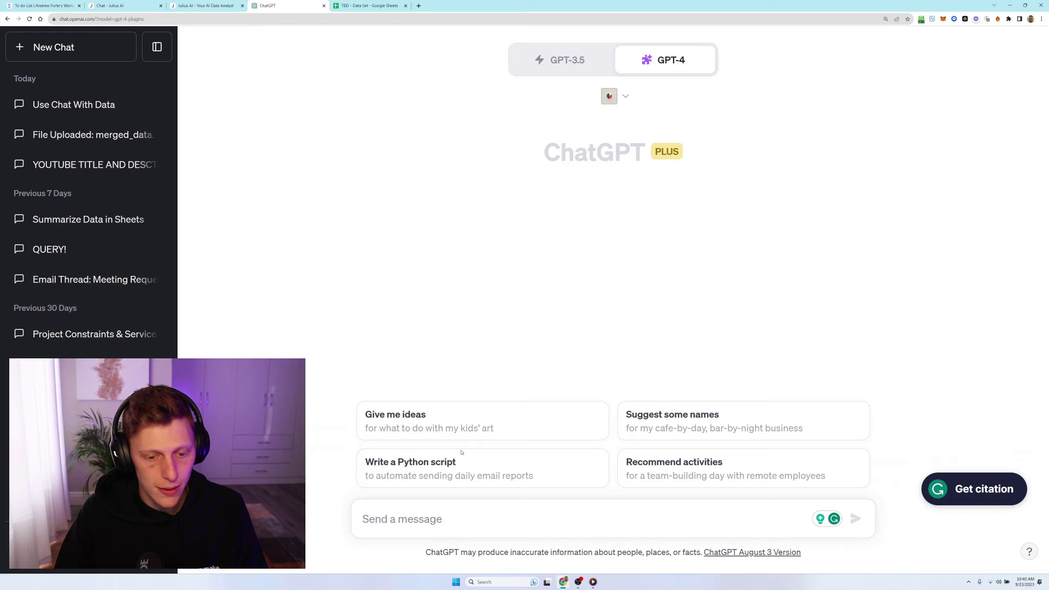
type("C")
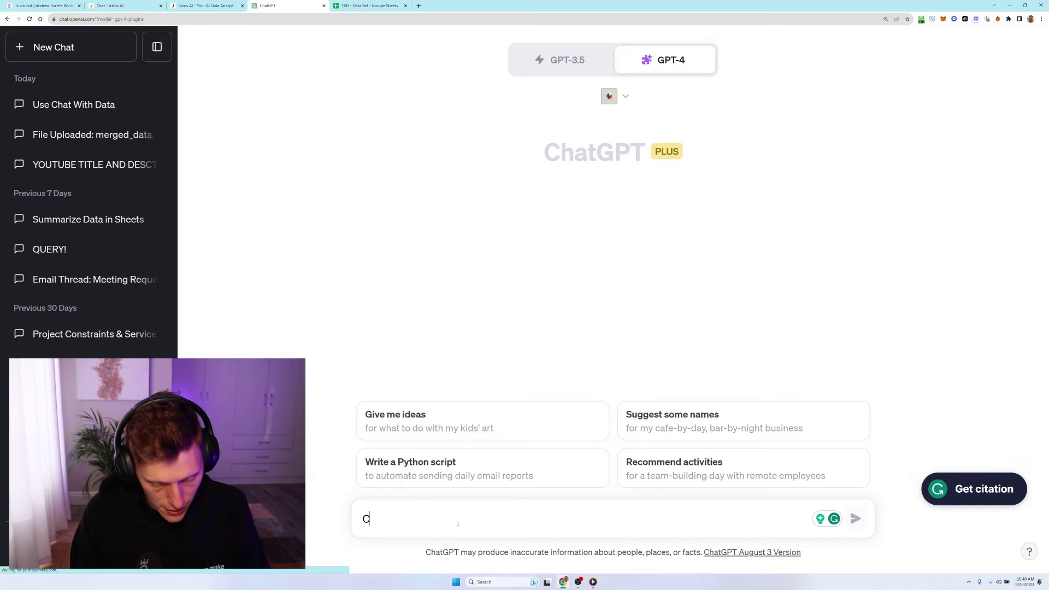
type("an you see this ")
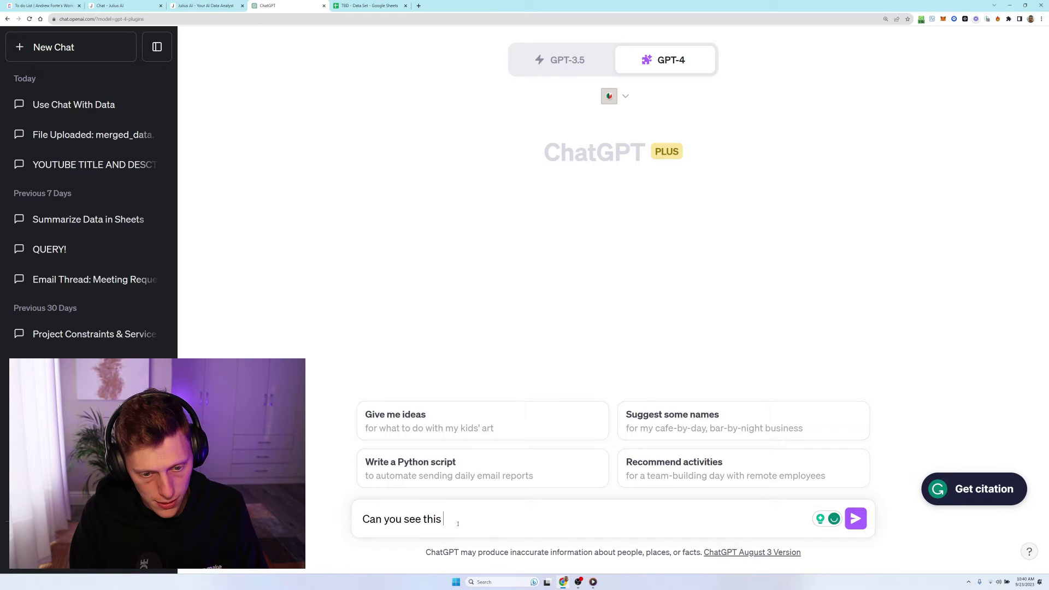
type("data")
key("shift+Return")
key("ctrl+v")
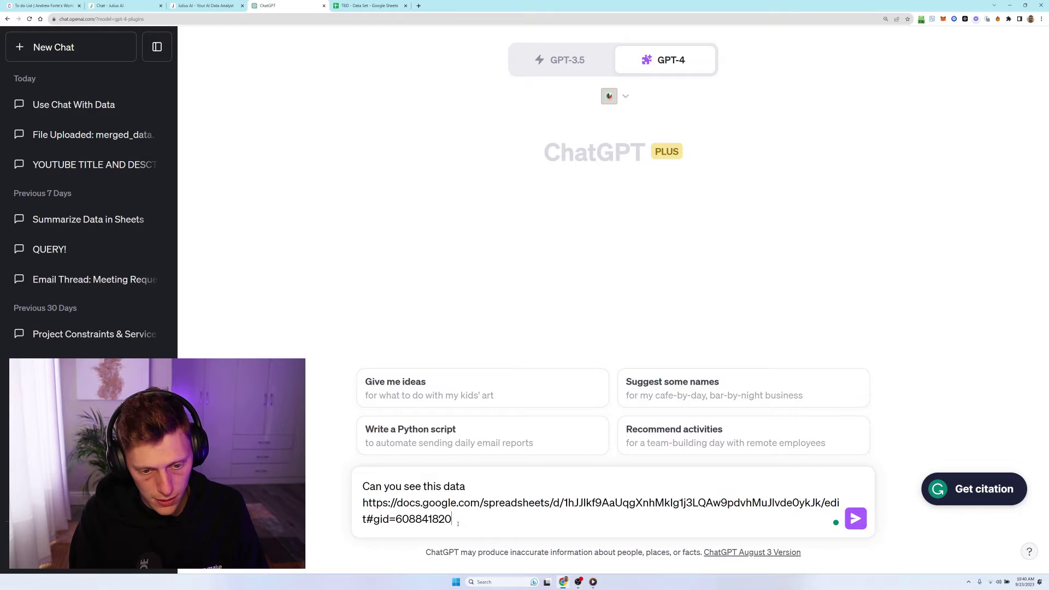
key("Return")
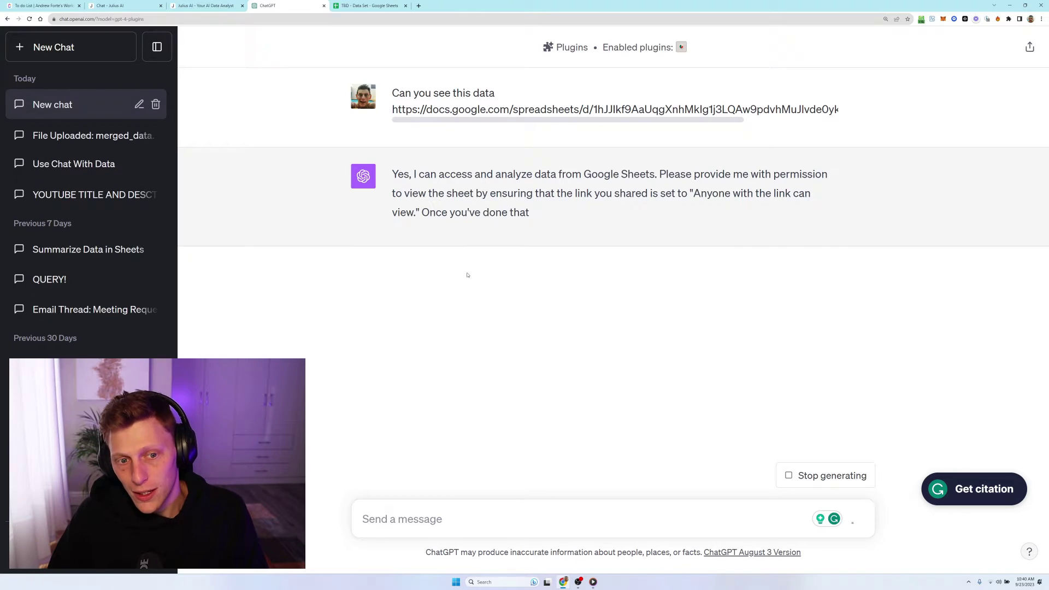
Reply 'Yes go ahead.' and expand the Chat With Your Data request details.
type("Yes go ahead.")
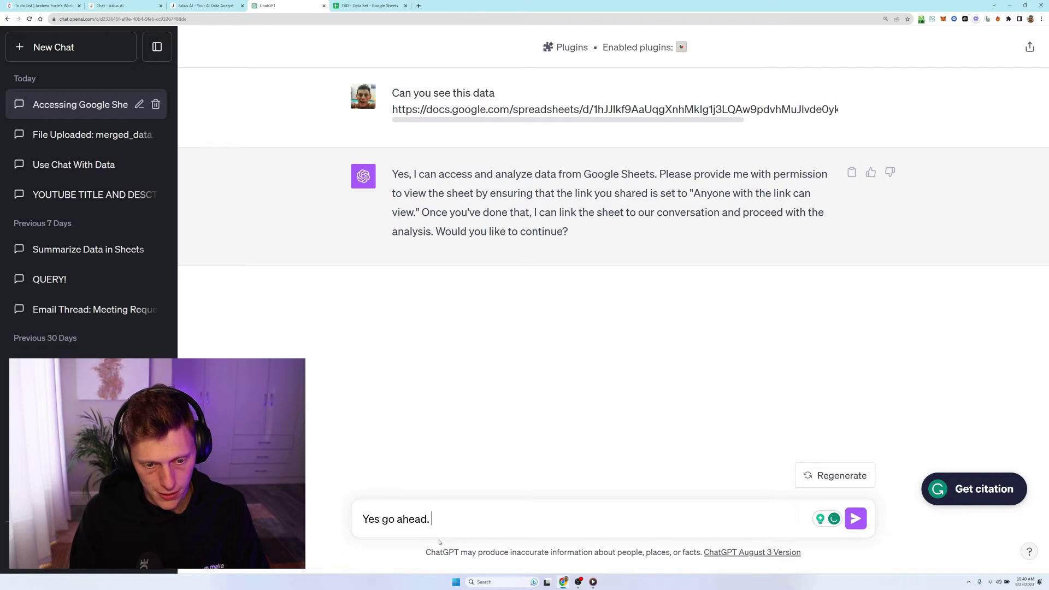
key("Return")
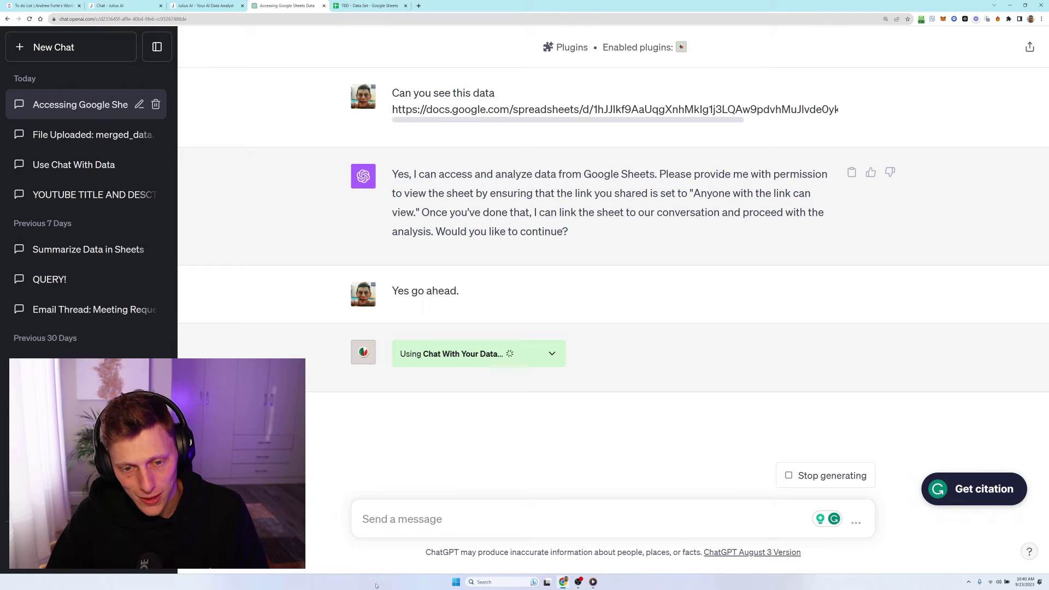
left_click(552, 354)
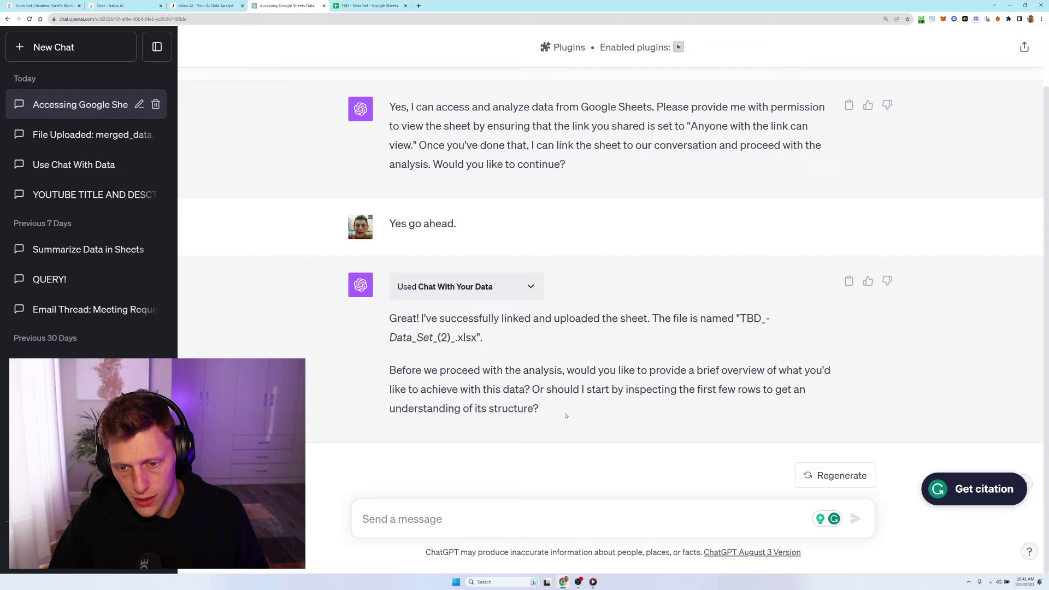
Send 'Please get an understanding first.' followed by 'Try a different method.'.
type("Pleas")
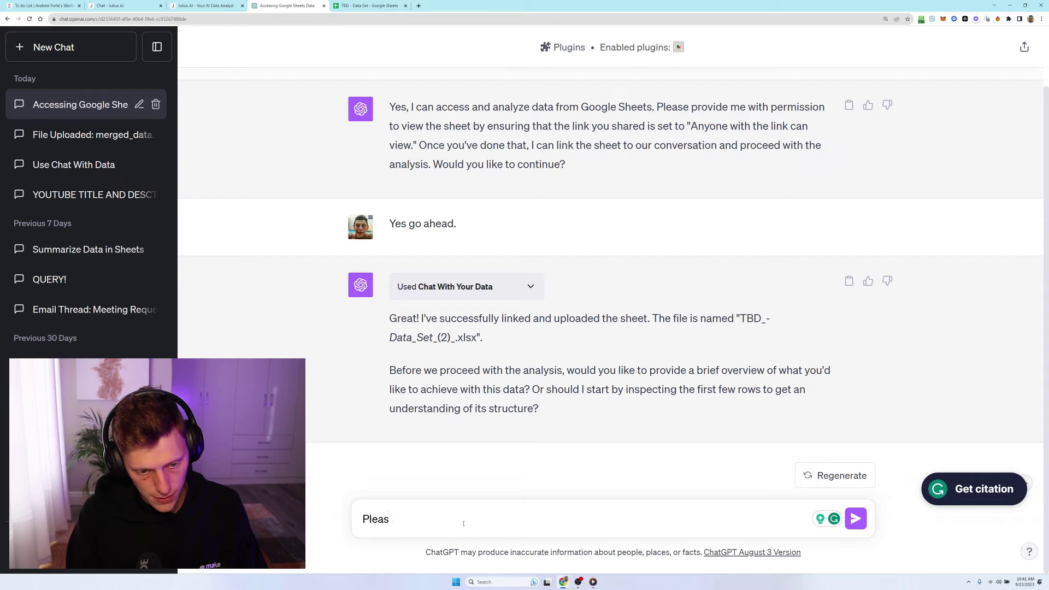
type("e get an understanding first.")
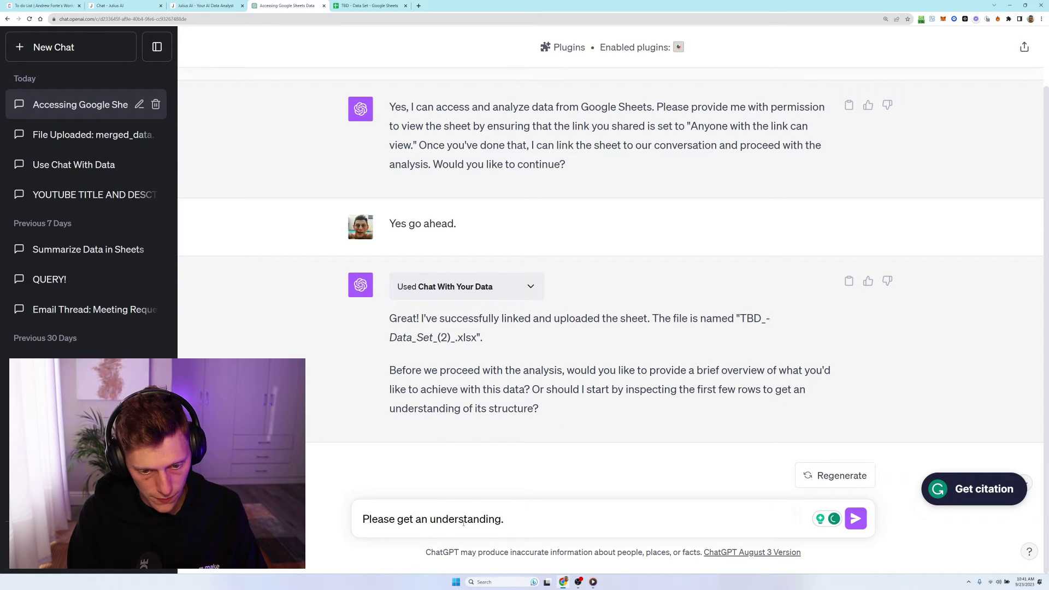
key("Return")
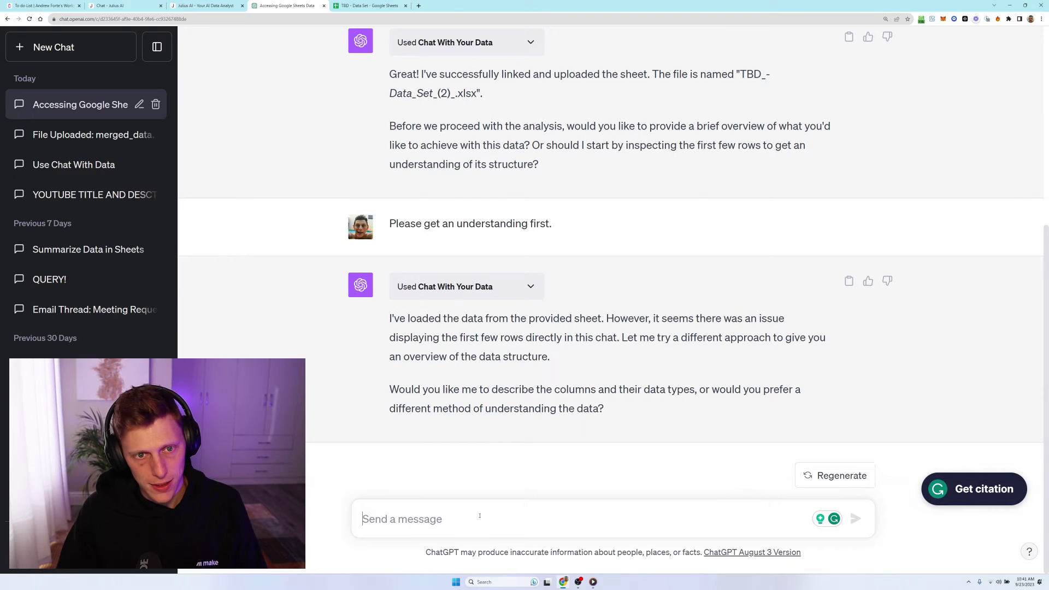
type("Try a ")
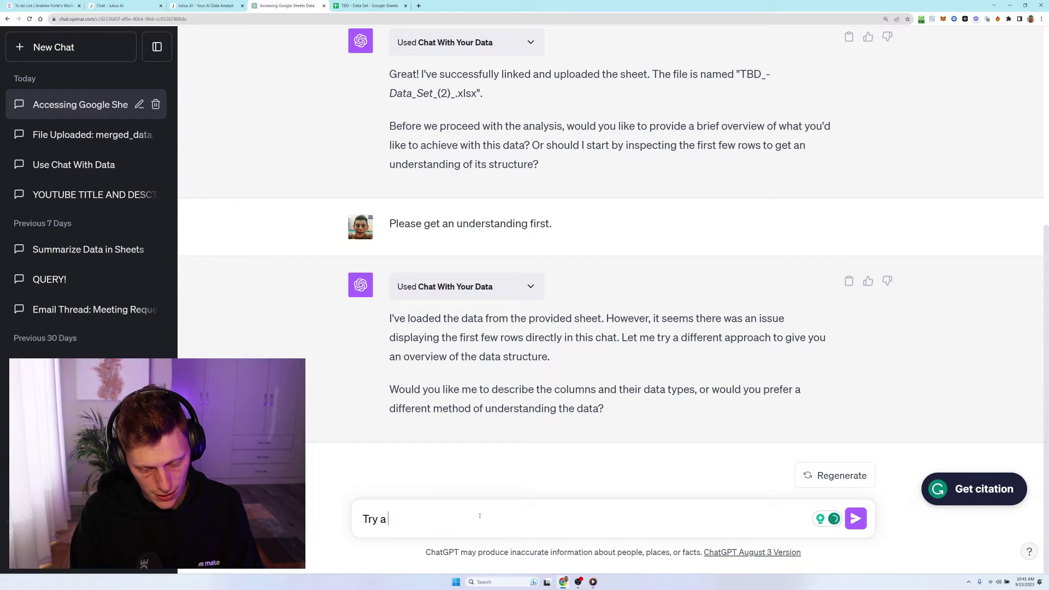
type("different")
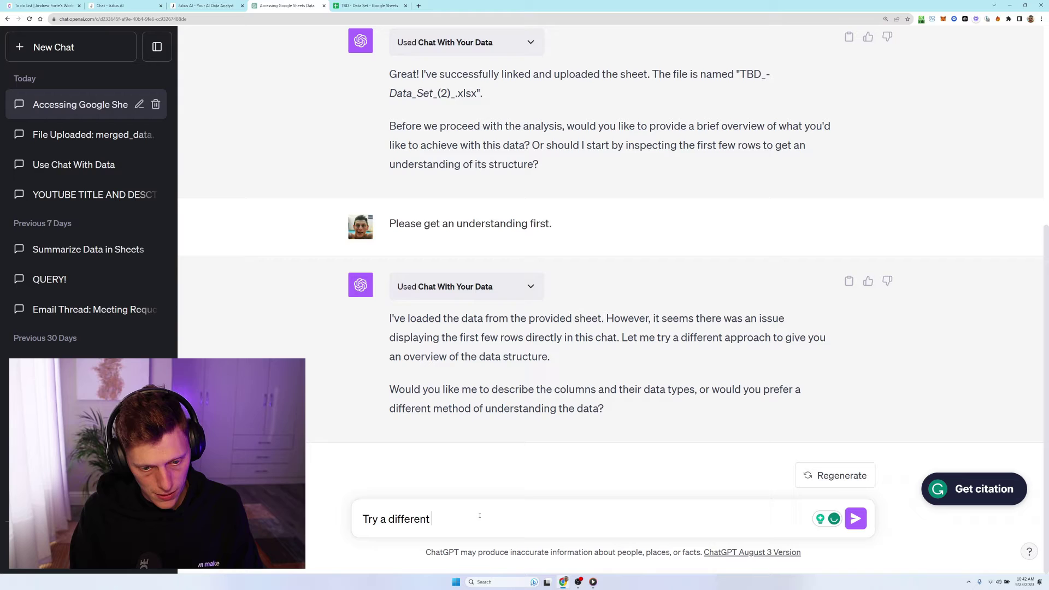
type(" method.")
key("Return")
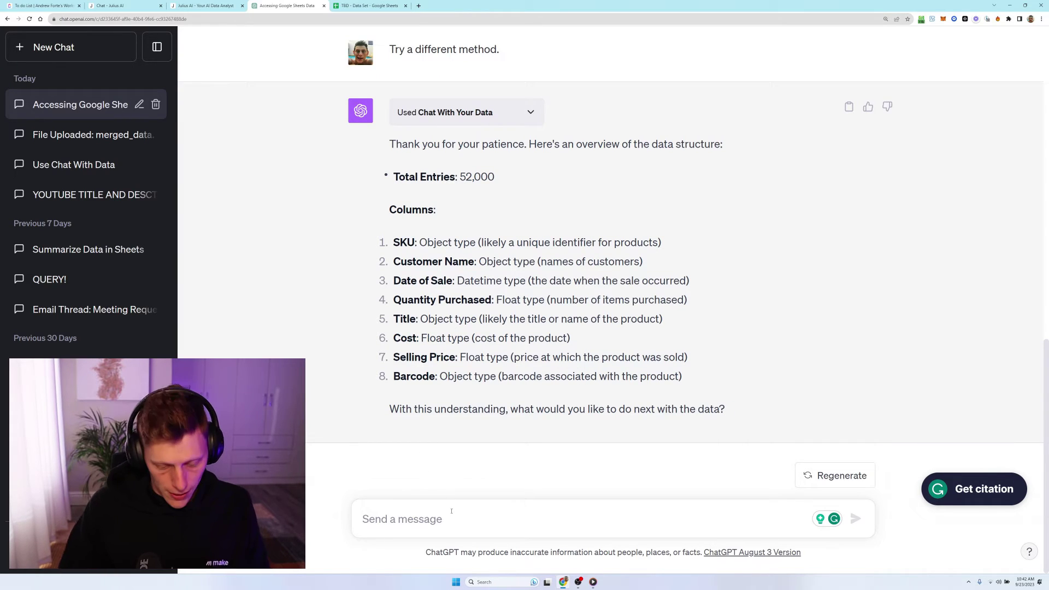
Ask 'Can you tell me what analysis you can do on the data' and review the list.
type("Can you te")
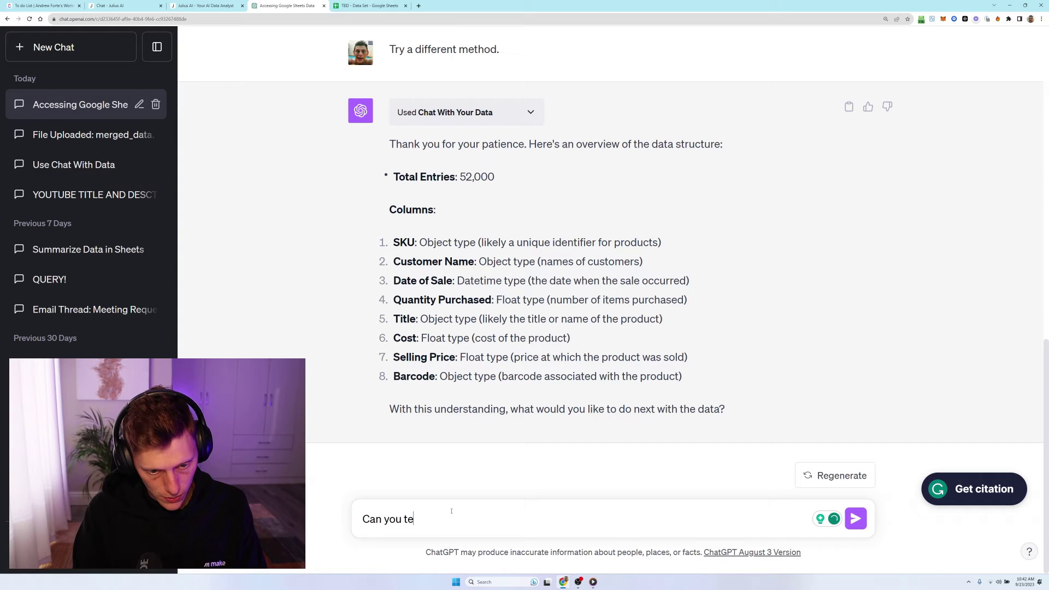
type("ll me what ")
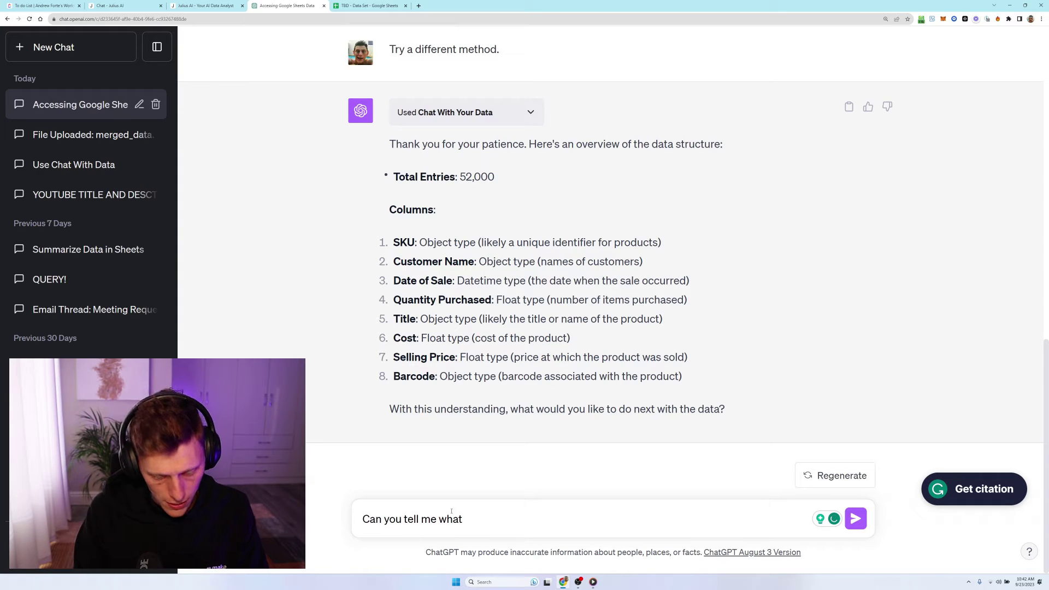
type("analysis you")
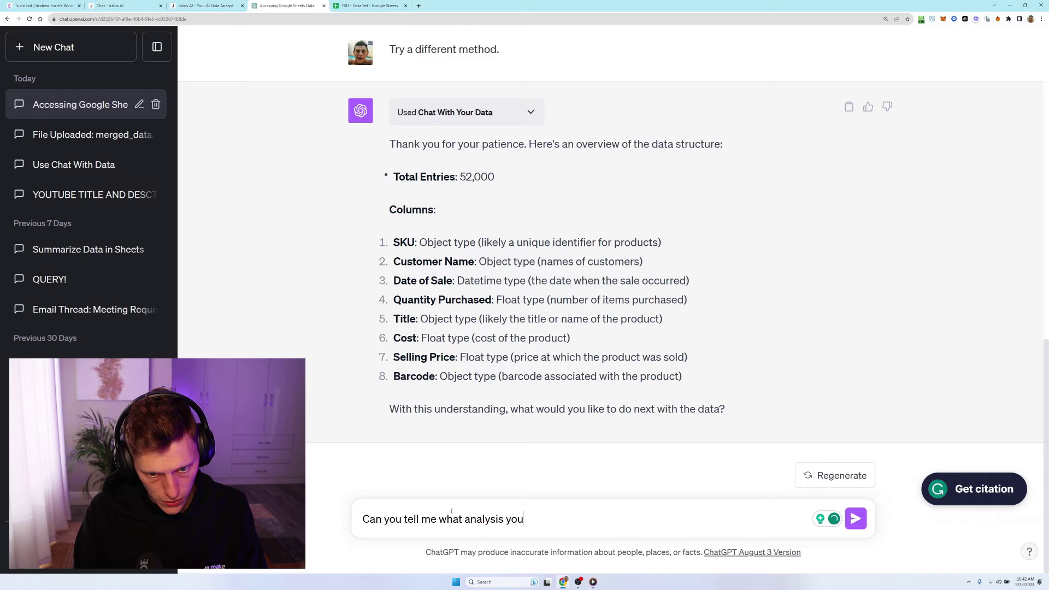
type(" can do on the ")
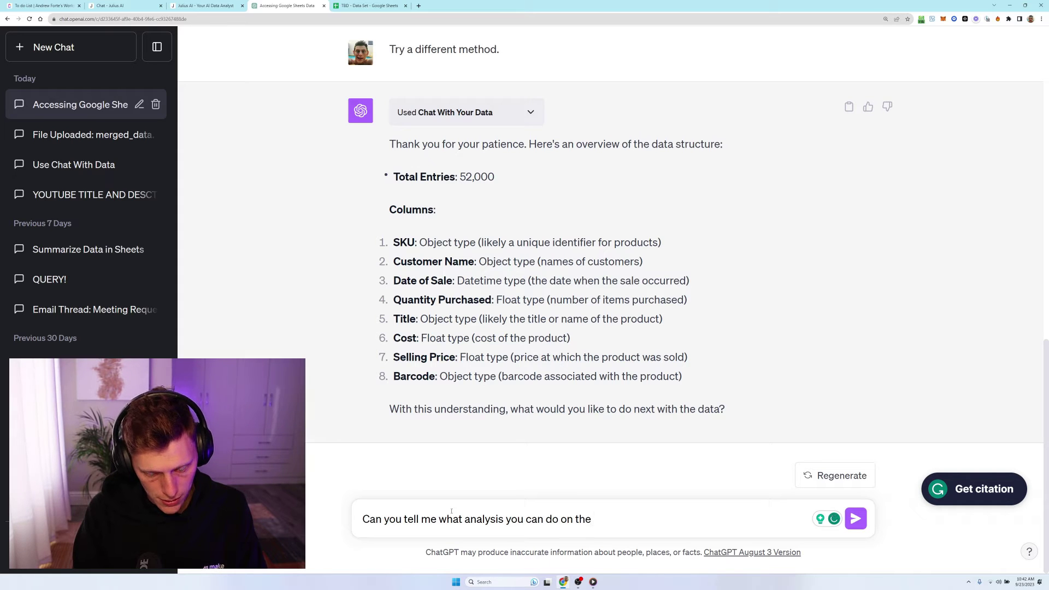
type("data")
key("Return")
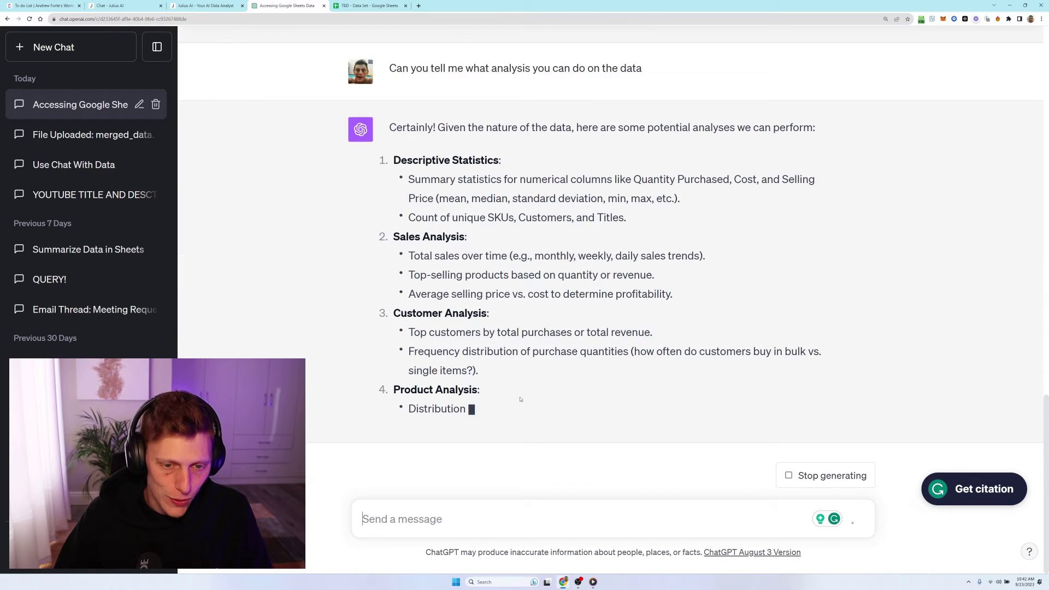
left_click_drag(408, 294, 669, 178)
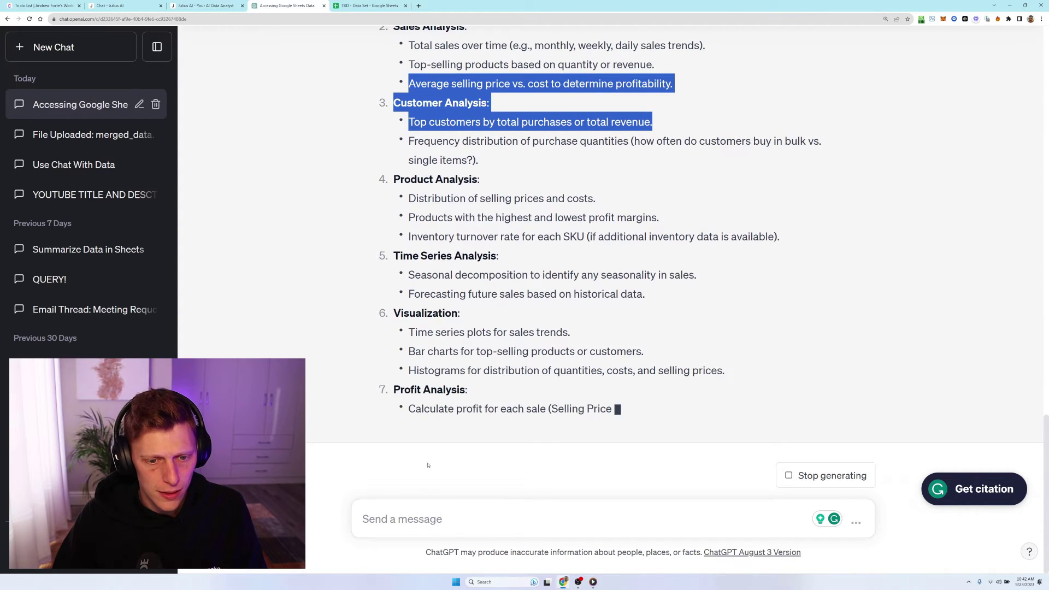
Send 'I am quite interested in visual data. Can you show me some charts please.'.
left_click(423, 522)
type("I a")
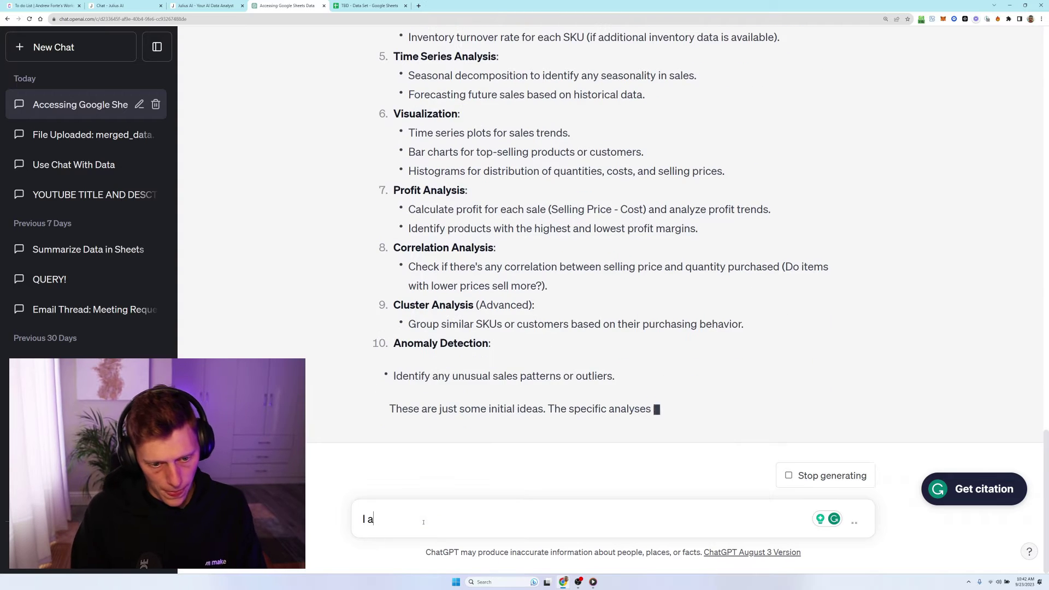
type("m quite interested in")
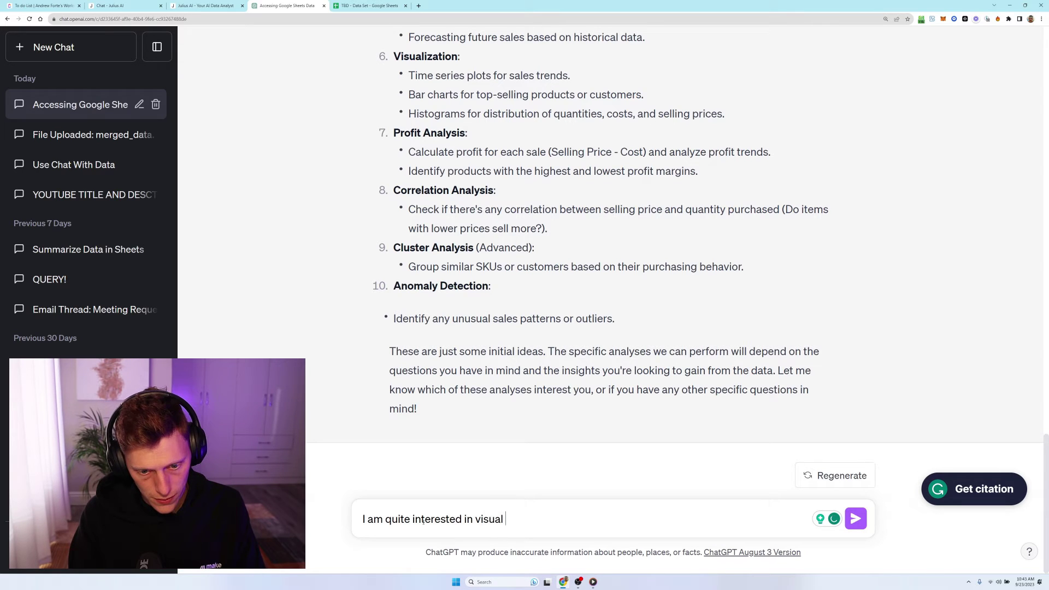
type("visual data. Can you")
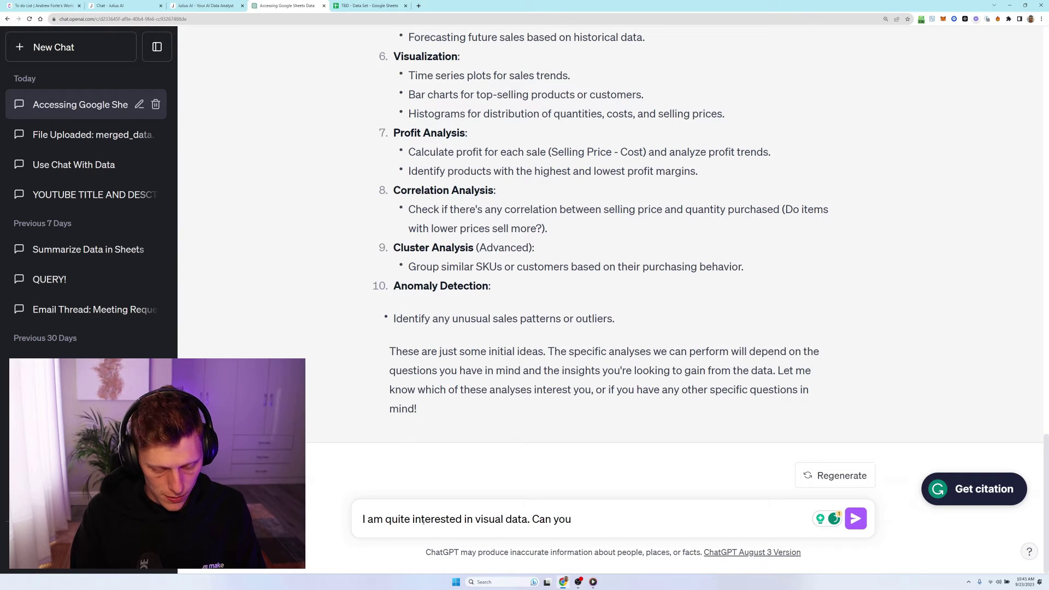
type(" show me some charts ")
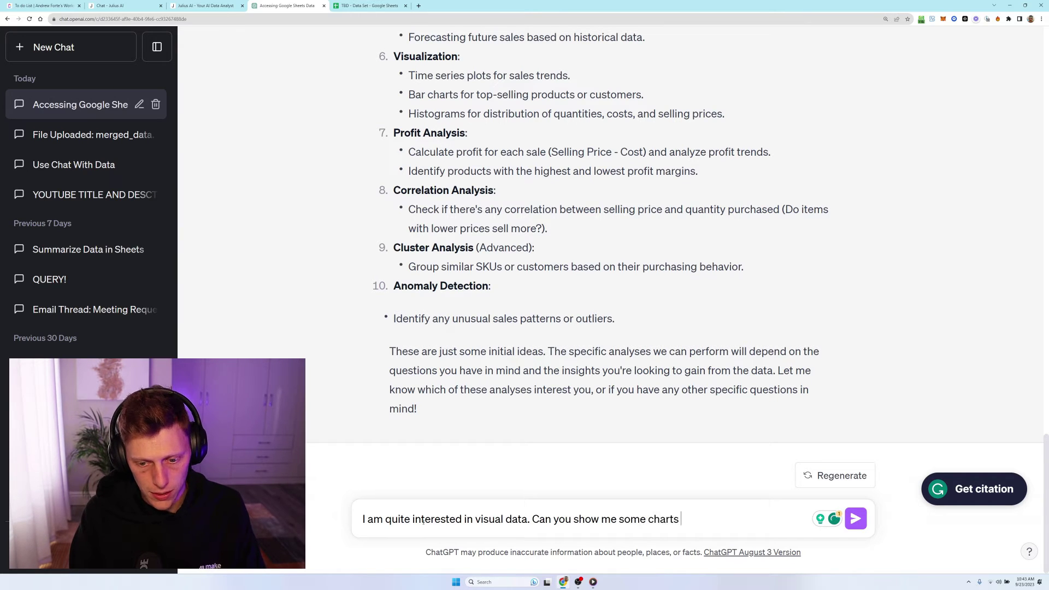
type("please.")
key("Return")
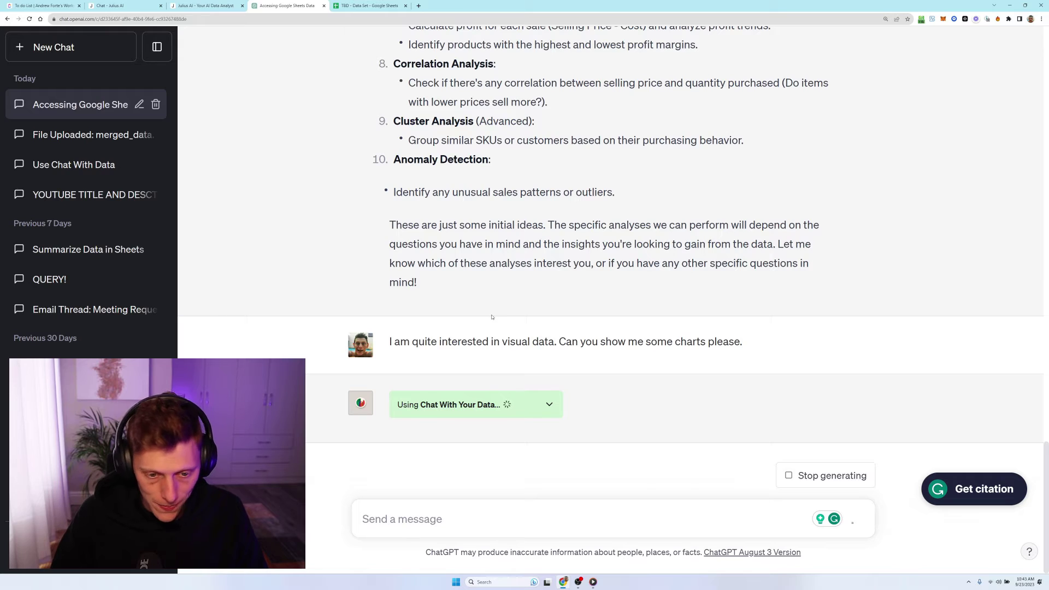
Scroll through the four charts: daily sales, top 10 products, and price and quantity distributions.
scroll(386, 328, "up", 10)
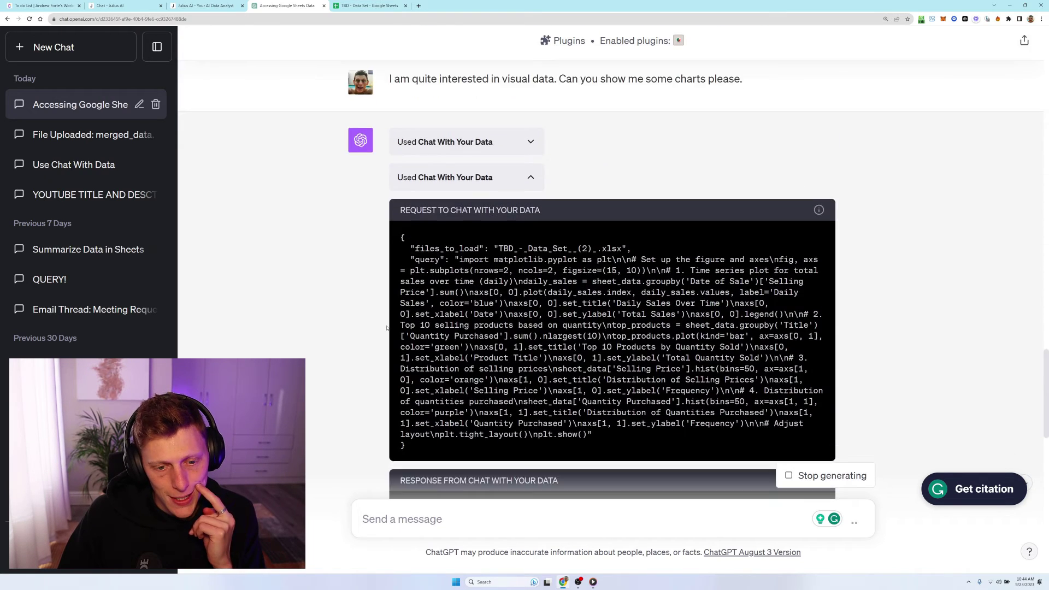
scroll(387, 328, "down", 3)
scroll(444, 194, "up", 4)
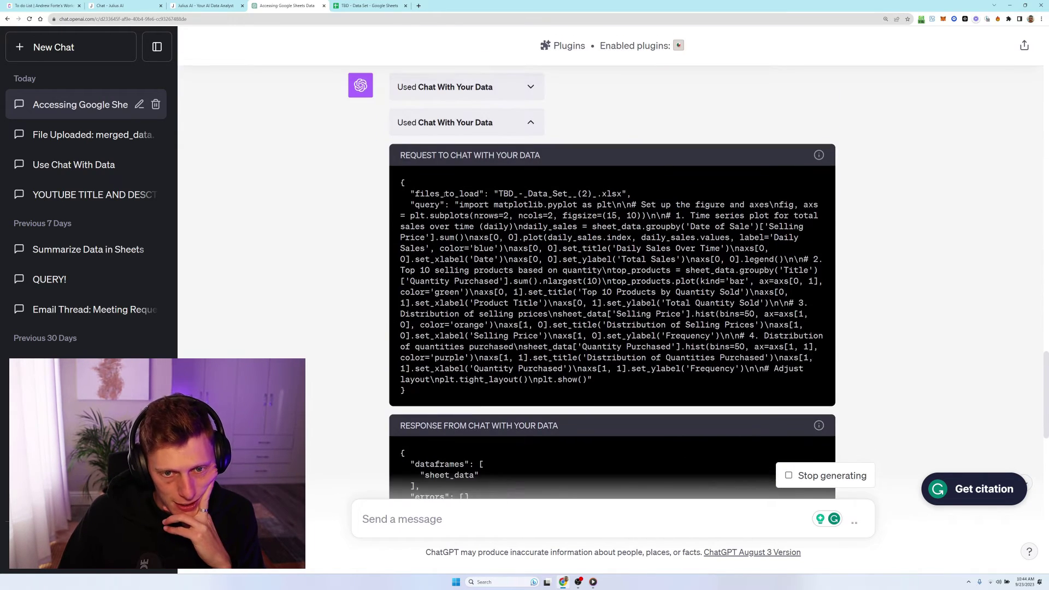
scroll(444, 193, "down", 5)
scroll(453, 219, "up", 2)
scroll(464, 240, "down", 4)
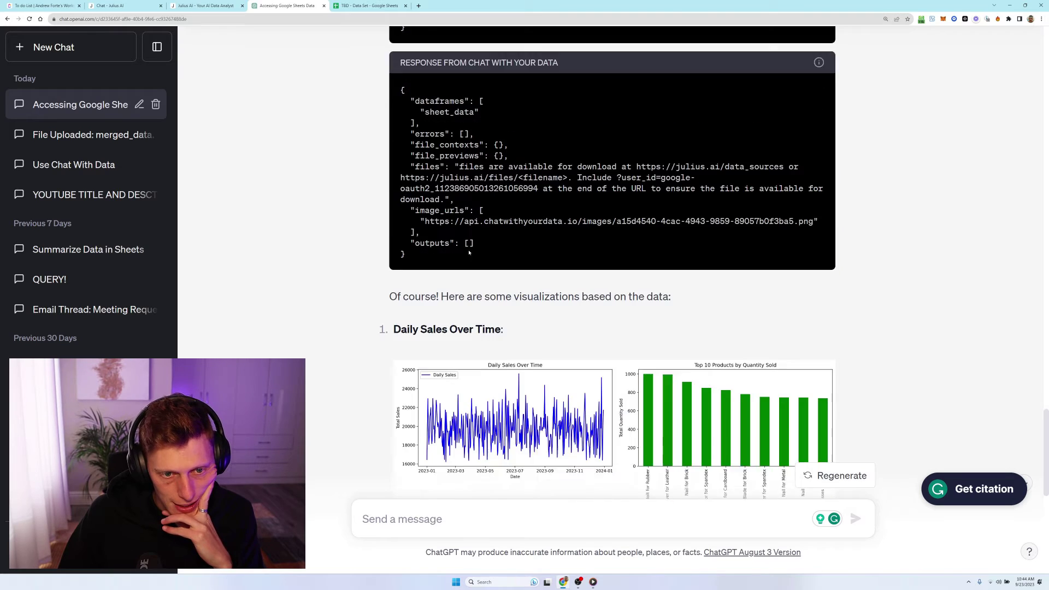
scroll(469, 252, "down", 4)
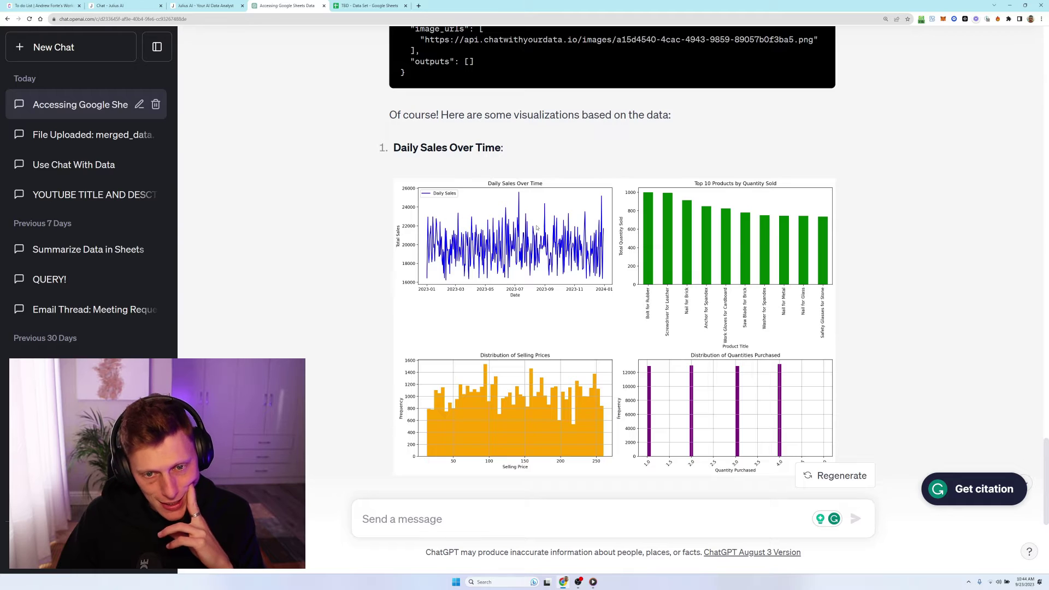
scroll(625, 247, "down", 3)
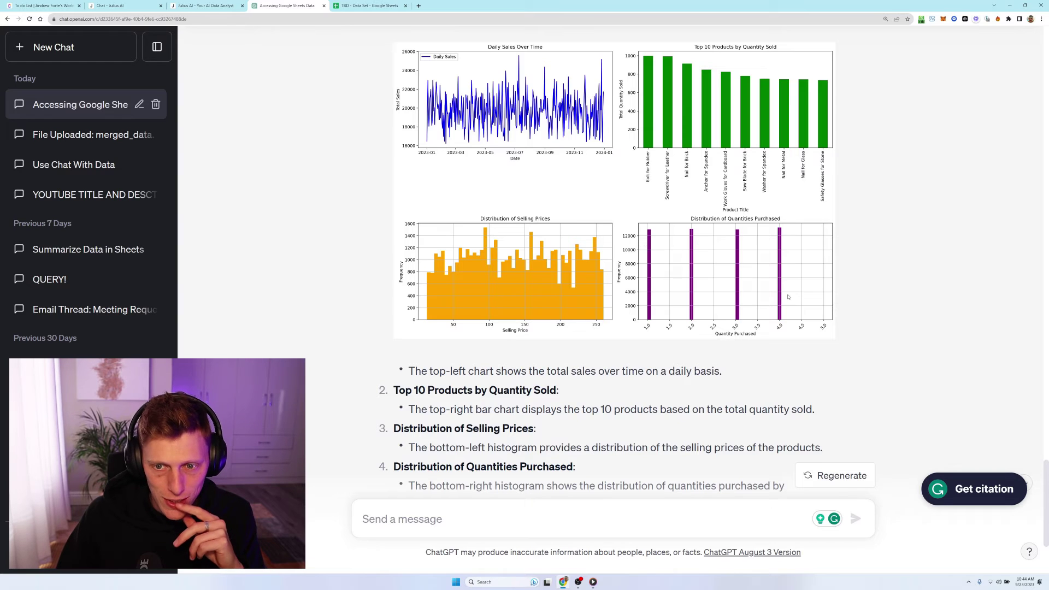
scroll(694, 371, "down", 3)
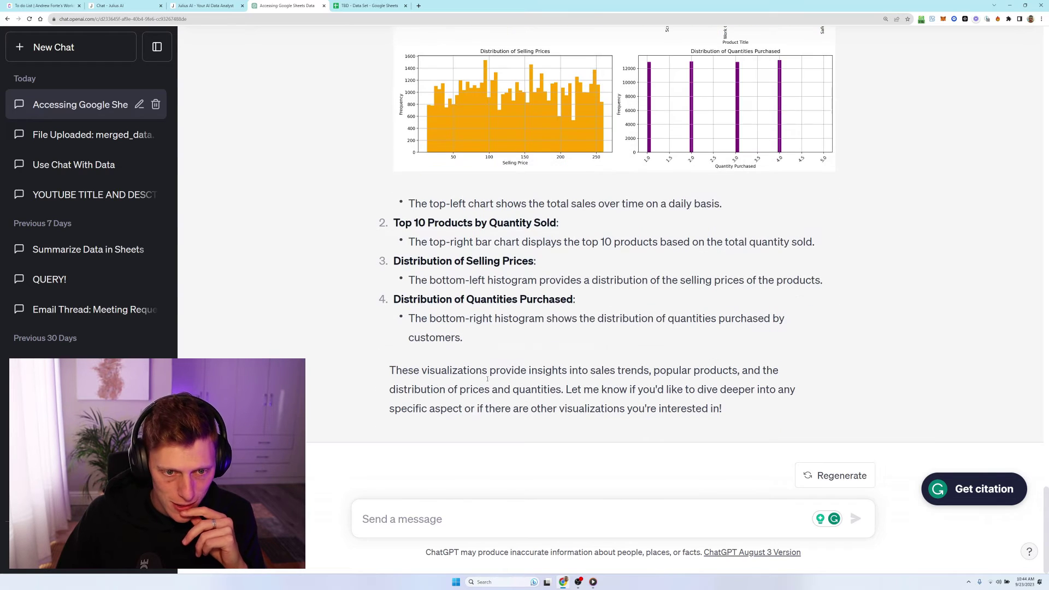
Send the question 'What SKU's do you think I should stop selling?'.
left_click(438, 519)
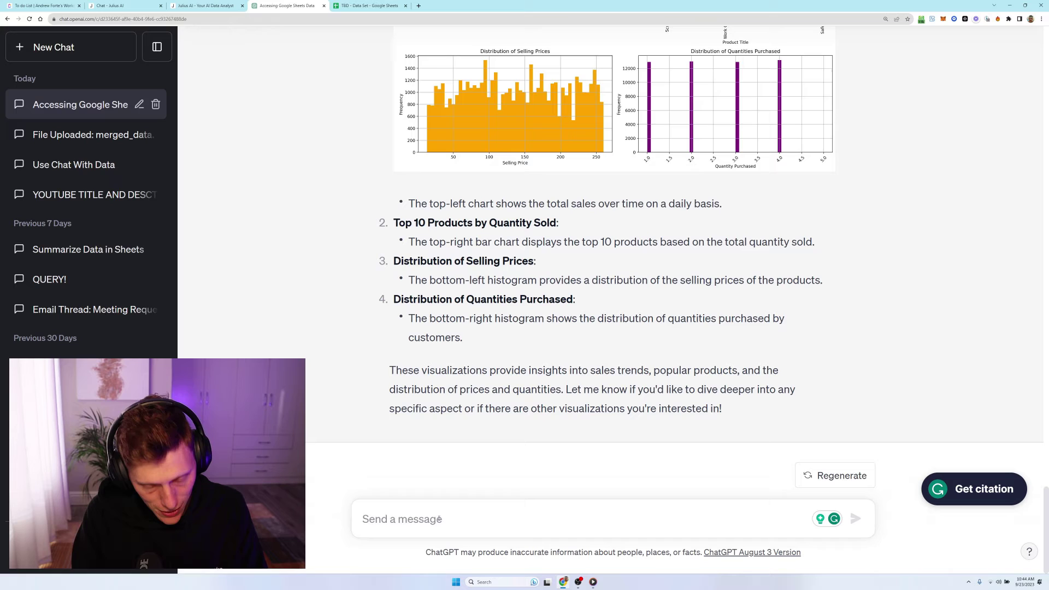
type("What SKU's do you think I should stop selling?")
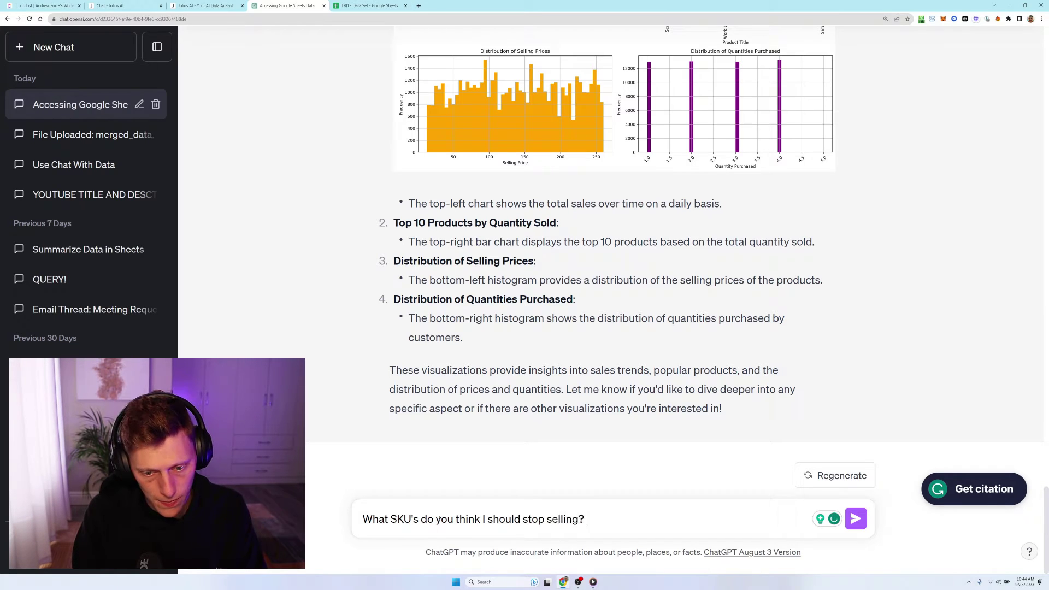
key("Return")
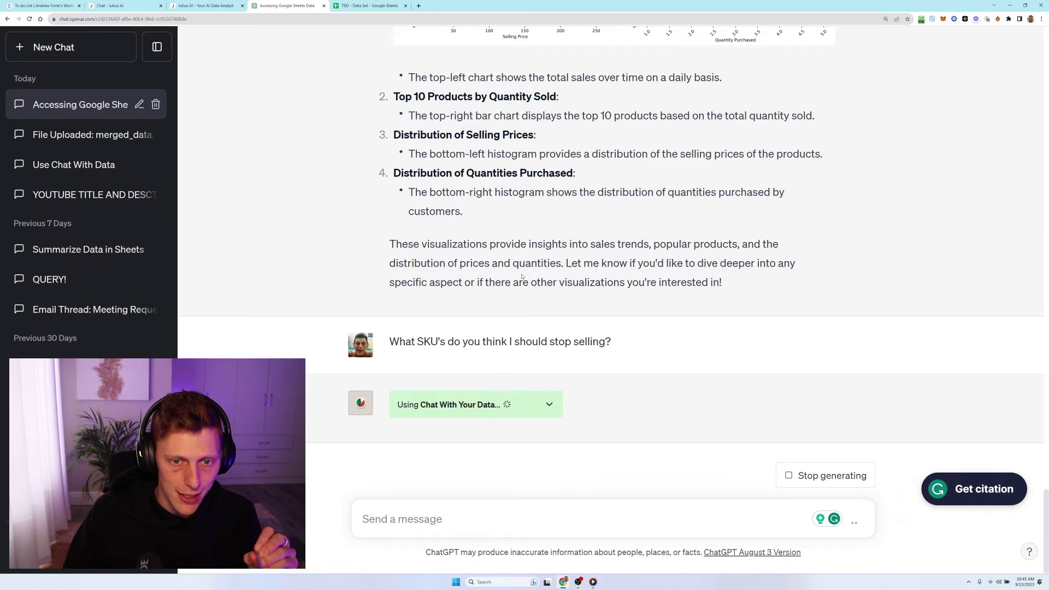
scroll(522, 277, "up", 5)
scroll(522, 277, "down", 4)
Inspect the Selling Price column and cost/price cells F2:G5 in TBD - Data Set, then return to ChatGPT.
left_click(359, 5)
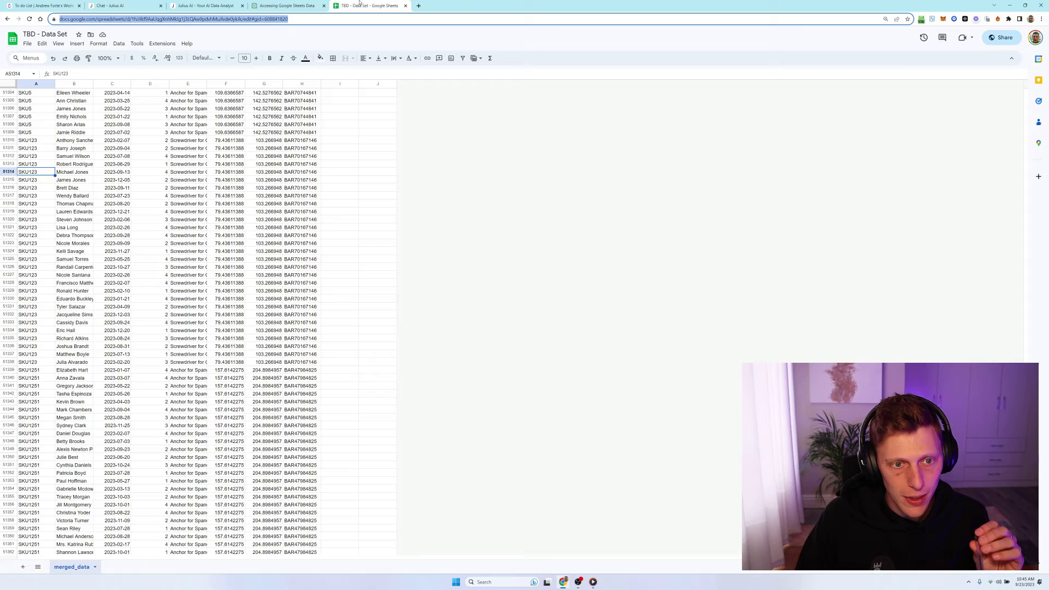
scroll(251, 236, "up", 20)
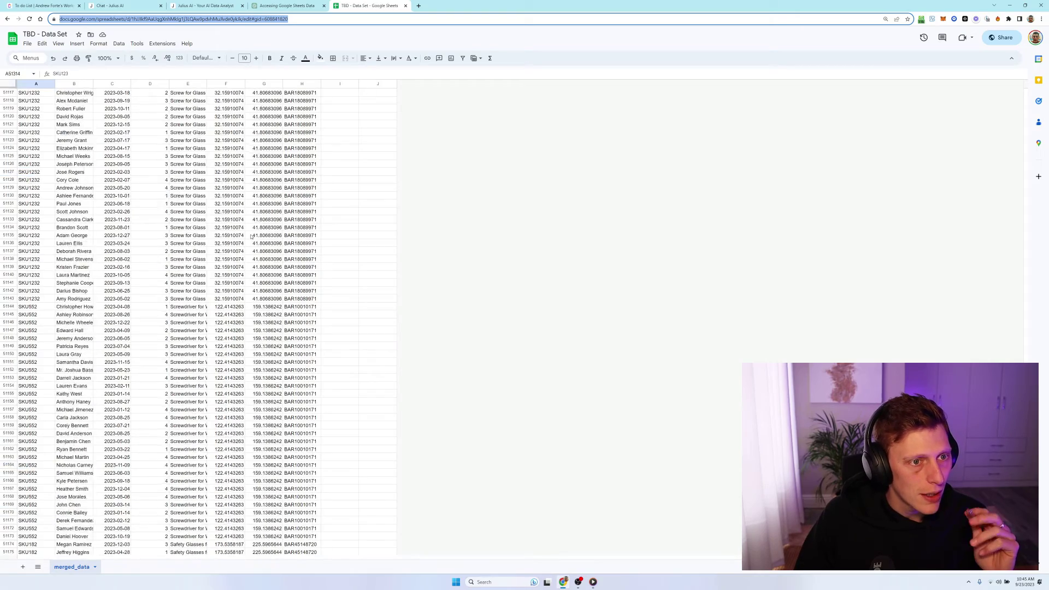
scroll(251, 236, "up", 20)
left_click(252, 236)
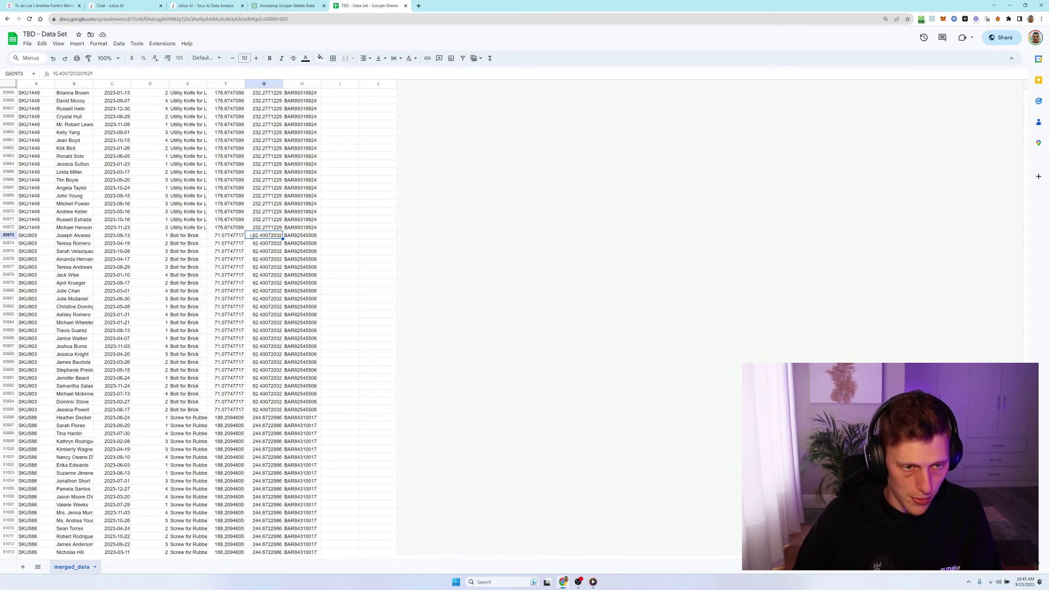
key("ctrl+shift+Up")
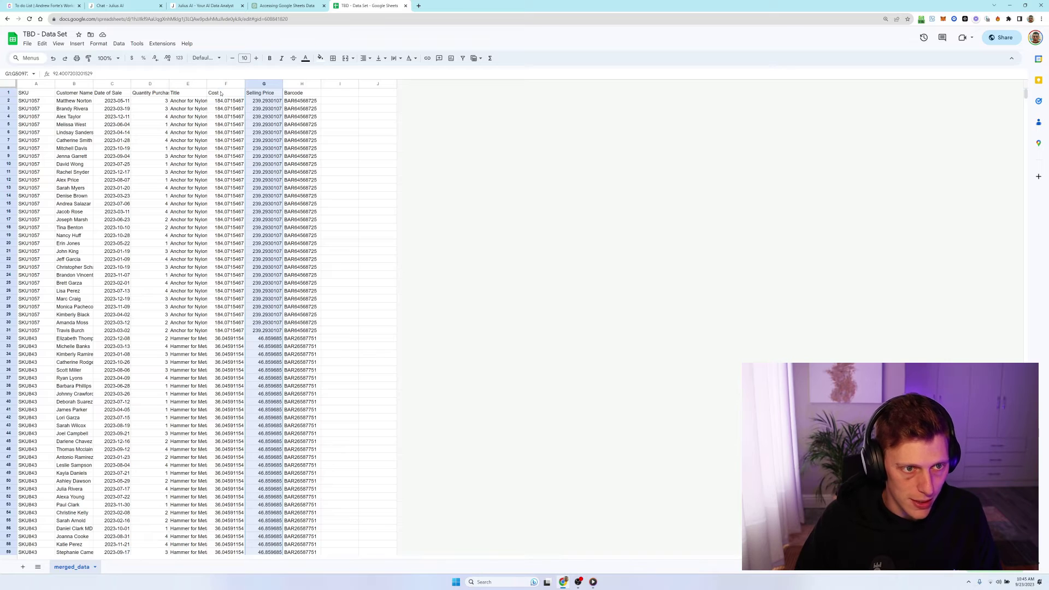
left_click(220, 94)
left_click_drag(225, 100, 221, 125)
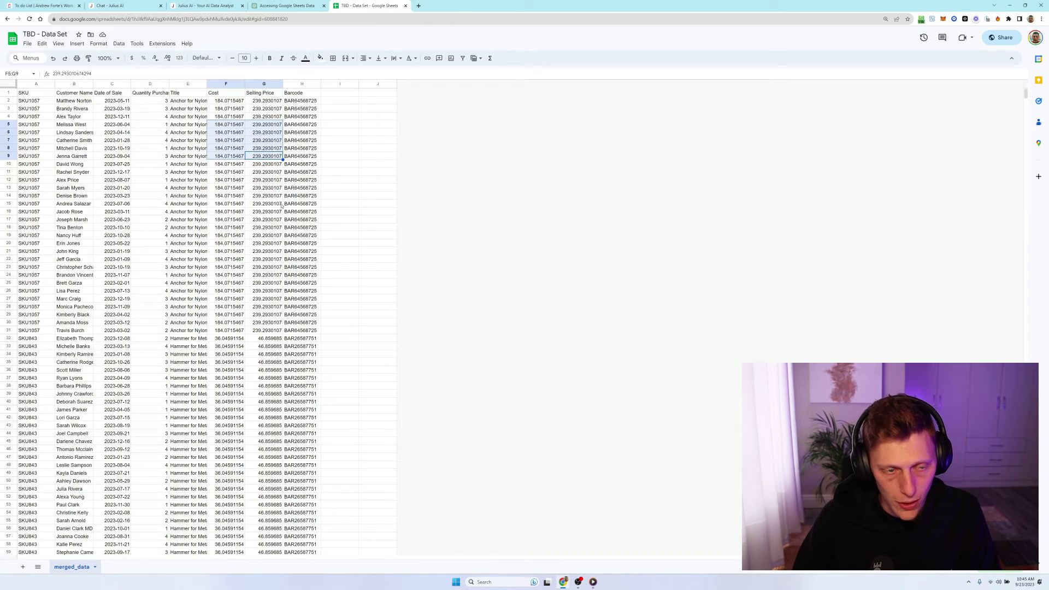
left_click(288, 5)
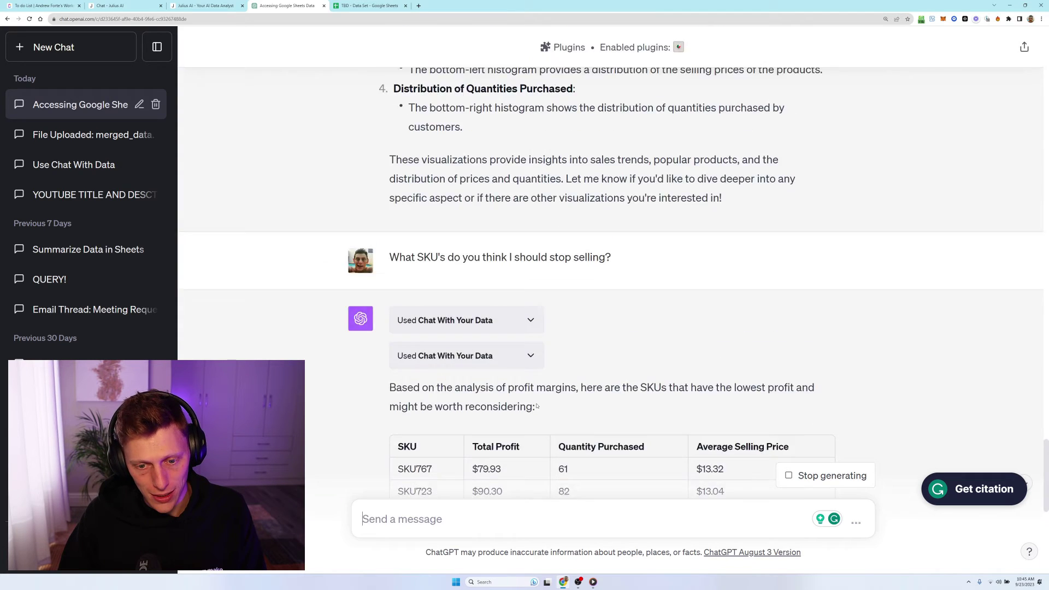
Draft 'Based on the types of product, what suggestion can…' and switch to the TBD - Data Set sheet.
type("Based on the types of product, what s")
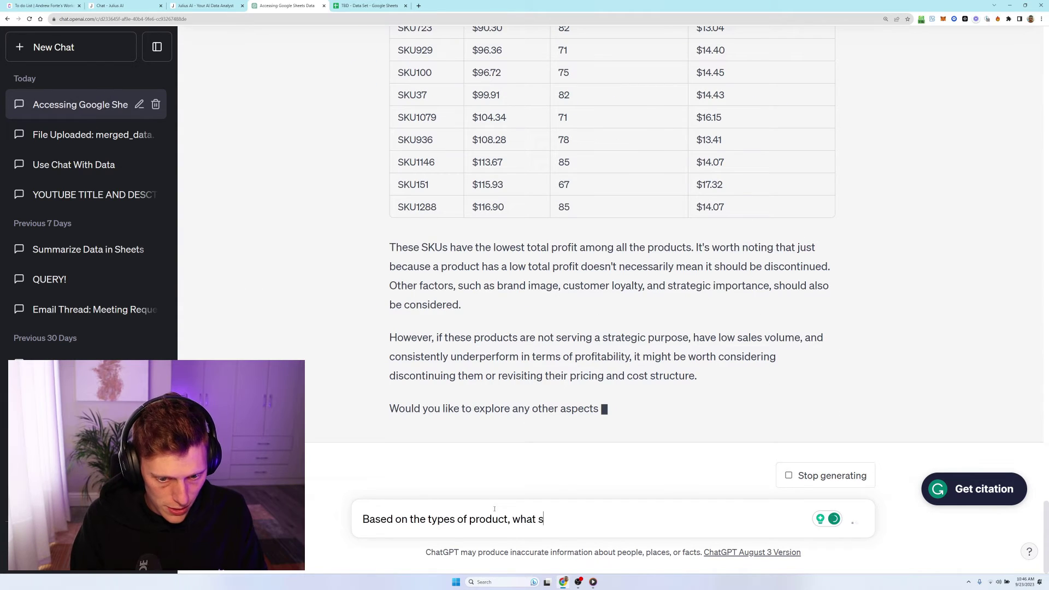
type("uggestion can you give me for stocking new lines?")
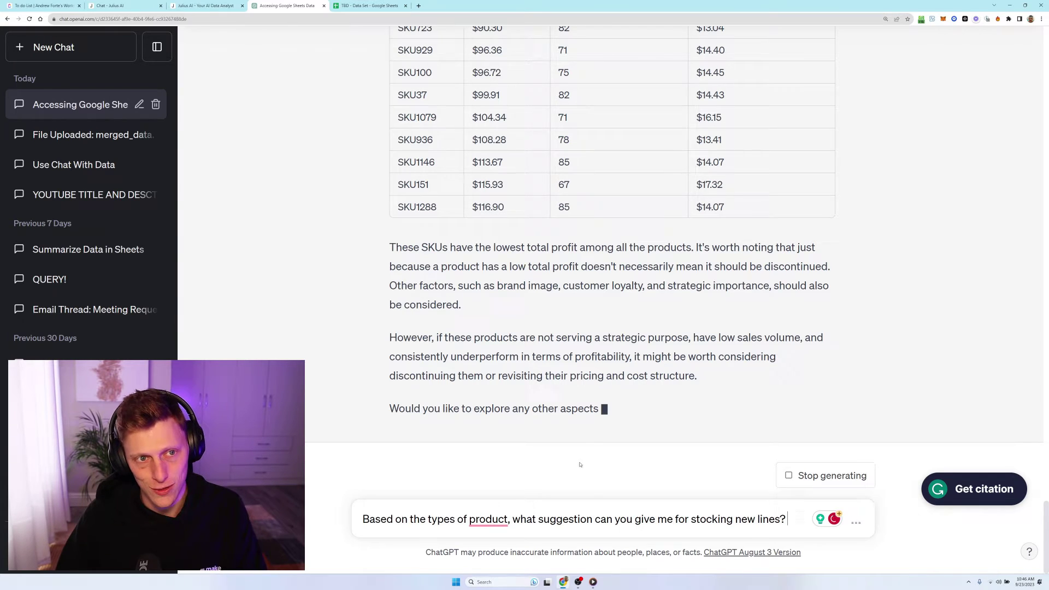
key("ctrl+Tab")
Select the Anchor for Nylon and Drill for Cardboard product titles in column E.
left_click(180, 160)
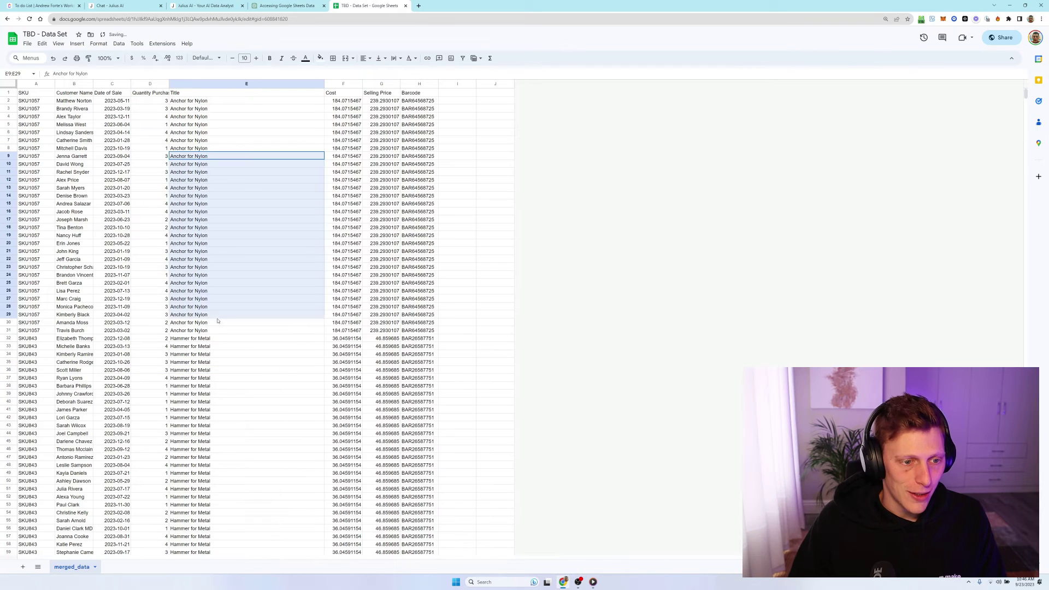
left_click_drag(185, 125, 184, 281)
left_click_drag(193, 331, 194, 386)
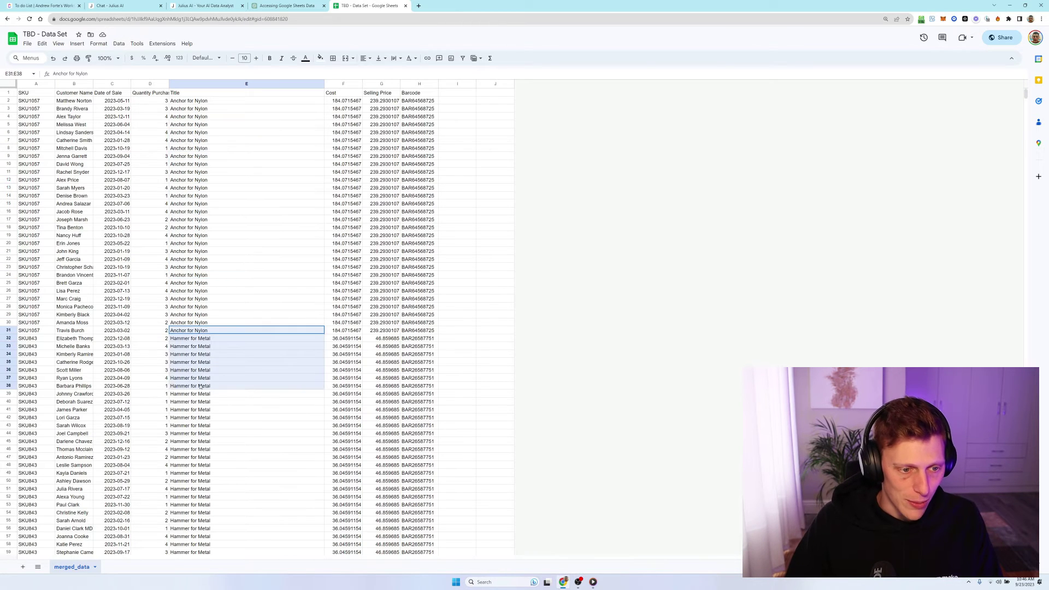
scroll(194, 365, "down", 15)
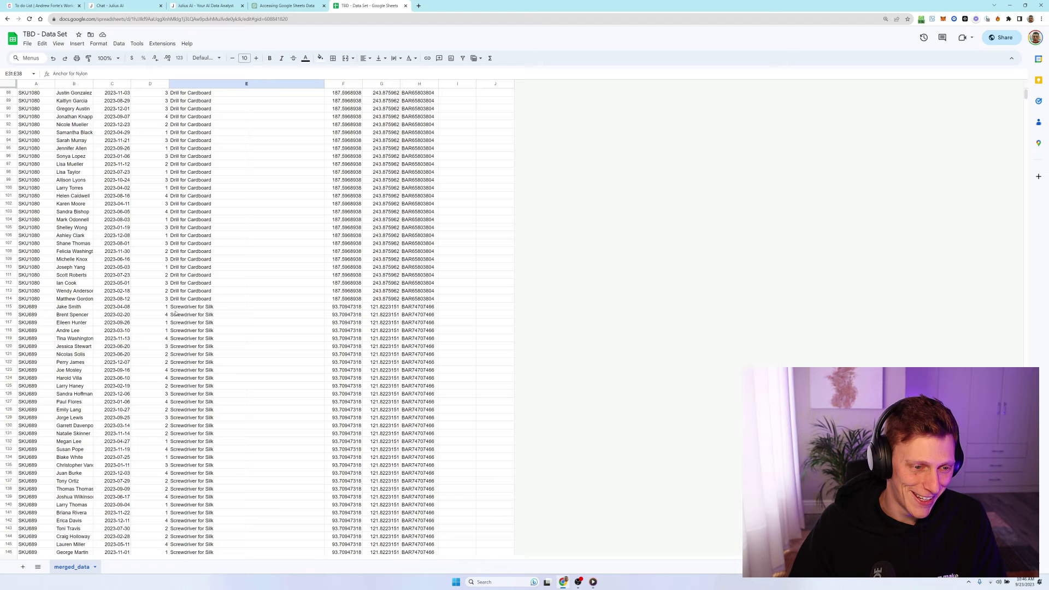
left_click_drag(193, 259, 195, 160)
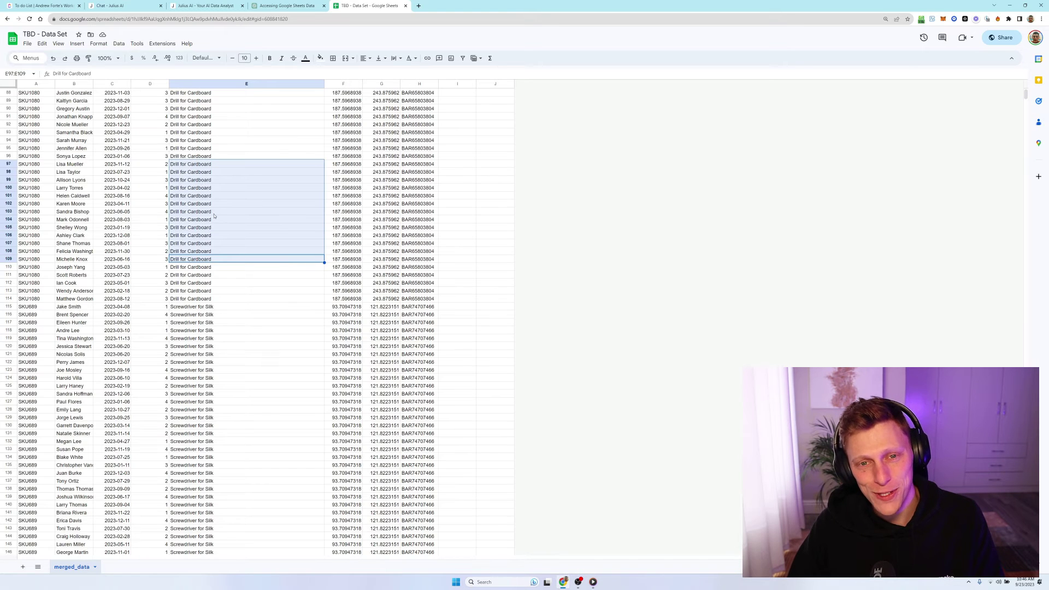
scroll(218, 229, "up", 5)
left_click_drag(217, 244, 243, 435)
Review the Drill for Metal and Utility Knife for Polyester titles, then send the drafted stocking question.
scroll(221, 306, "down", 10)
scroll(241, 415, "down", 18)
left_click_drag(238, 354, 238, 417)
scroll(235, 415, "down", 8)
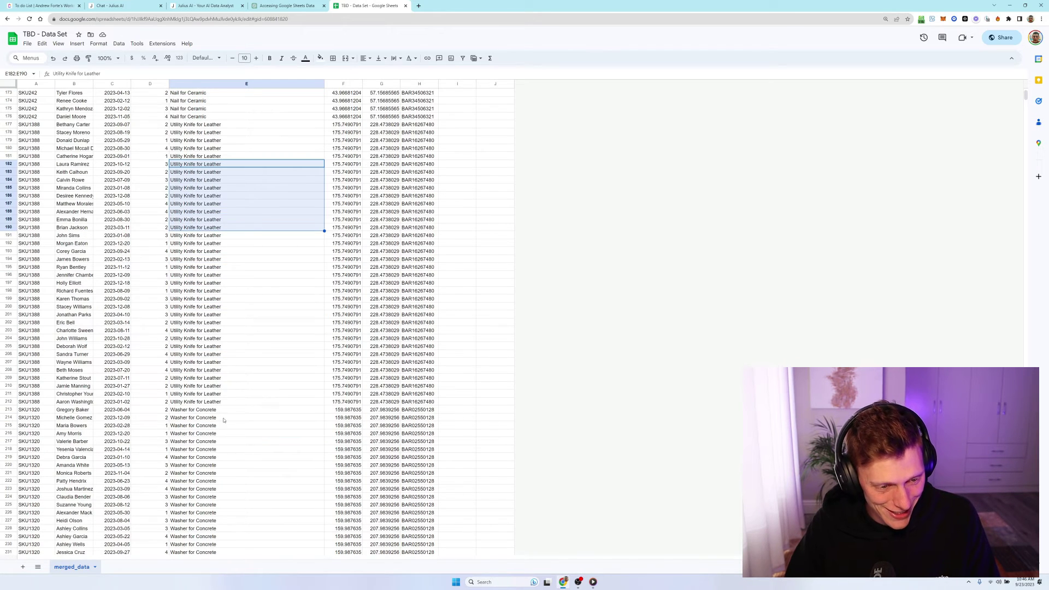
scroll(224, 418, "down", 4)
scroll(224, 415, "down", 20)
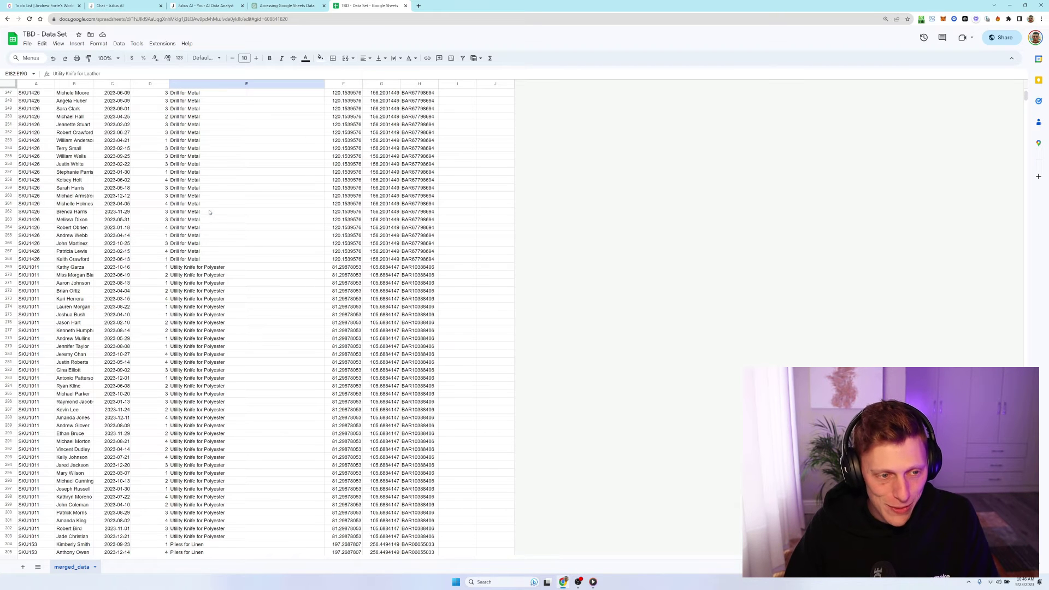
left_click_drag(210, 212, 218, 418)
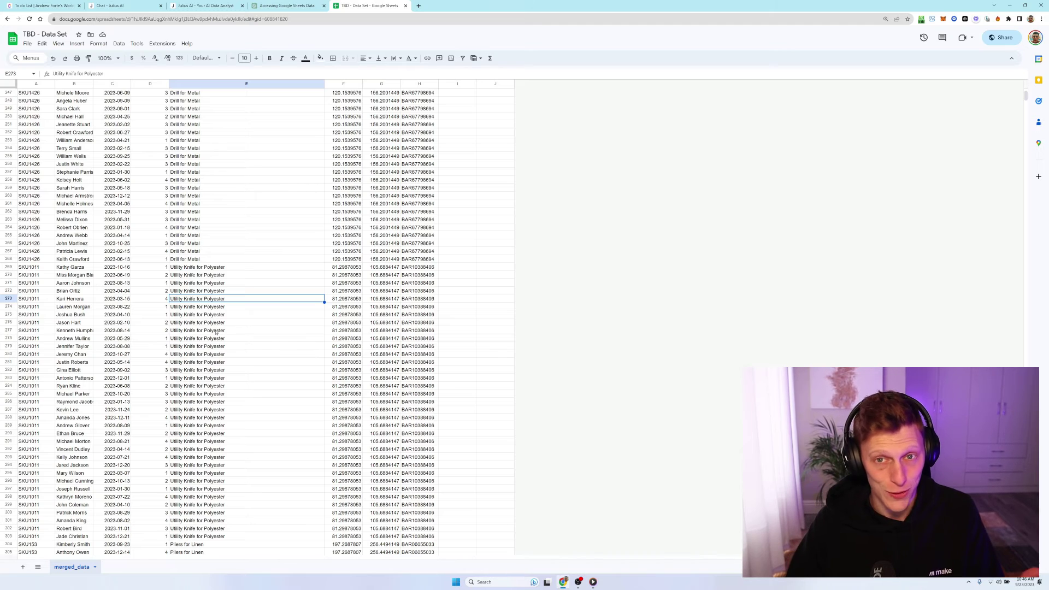
left_click(266, 5)
key("Return")
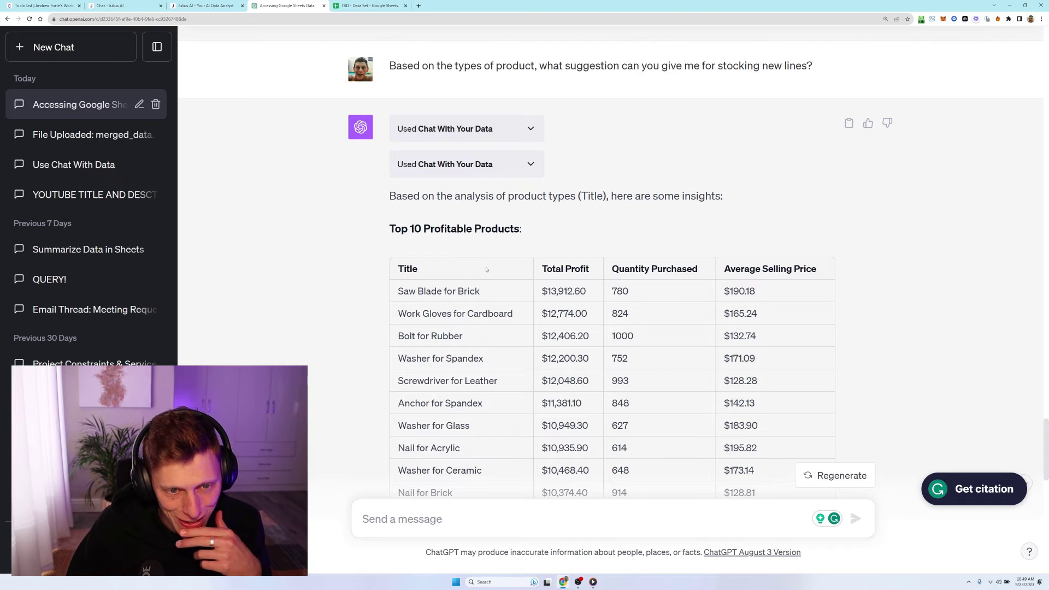
Highlight the Top 10 Profitable Products heading and all rows of its table.
left_click_drag(408, 228, 415, 314)
scroll(542, 344, "down", 8)
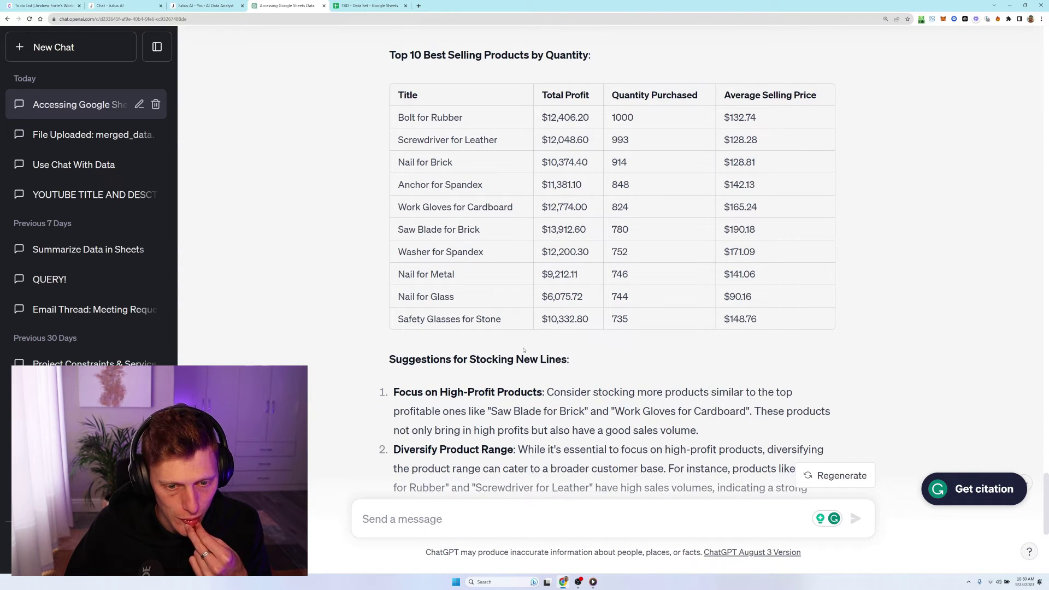
left_click_drag(424, 393, 528, 410)
scroll(494, 330, "down", 5)
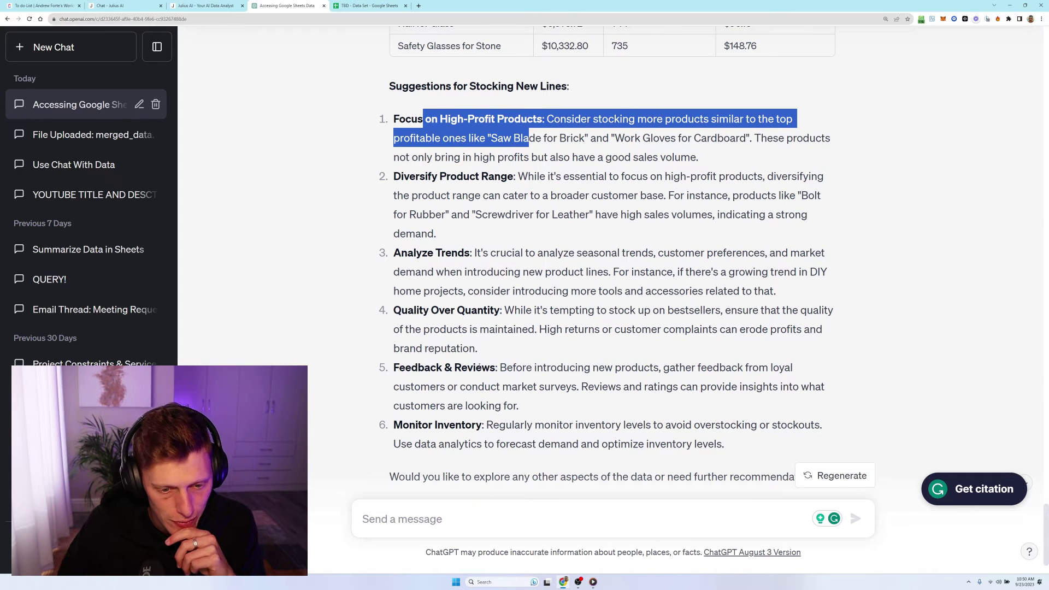
scroll(476, 398, "down", 1)
scroll(476, 398, "down", 1)
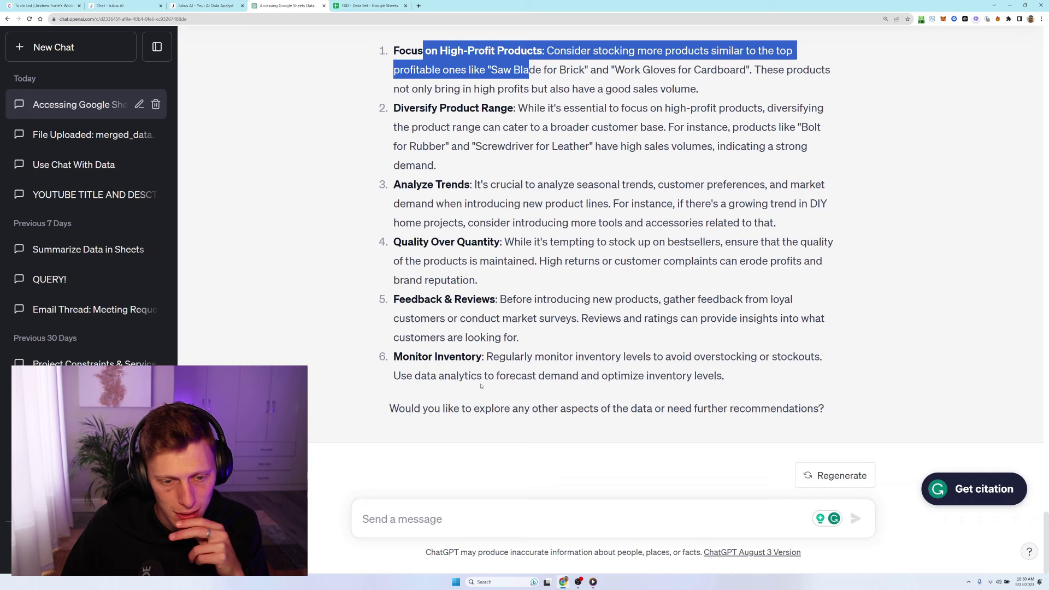
scroll(477, 398, "up", 10)
scroll(550, 388, "up", 3)
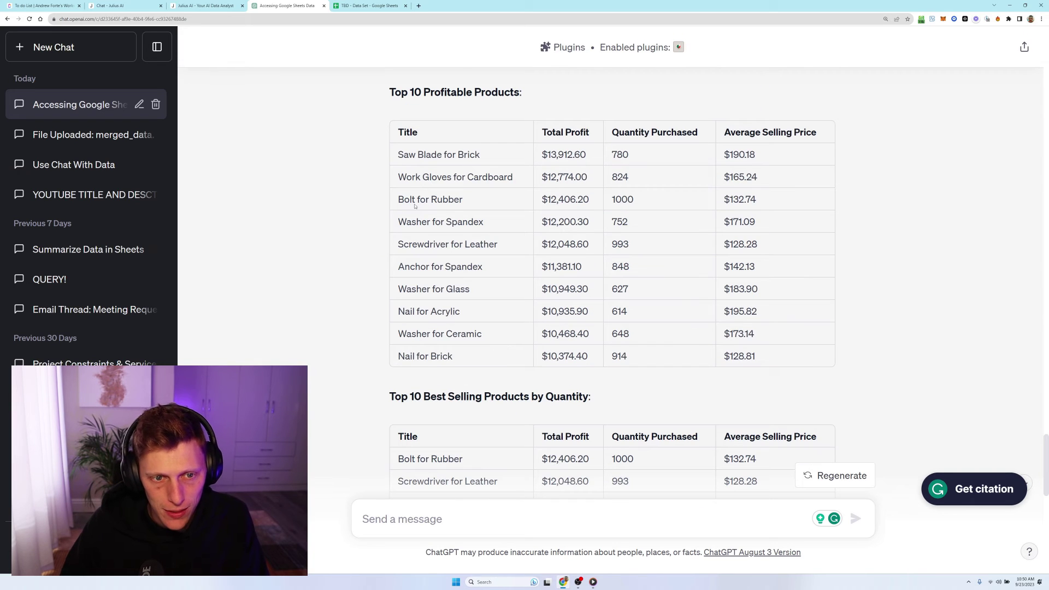
left_click_drag(392, 148, 781, 349)
Send 'Based on the Titles of the op performing products. What other products can you recommend'.
left_click(384, 518)
type("Based o")
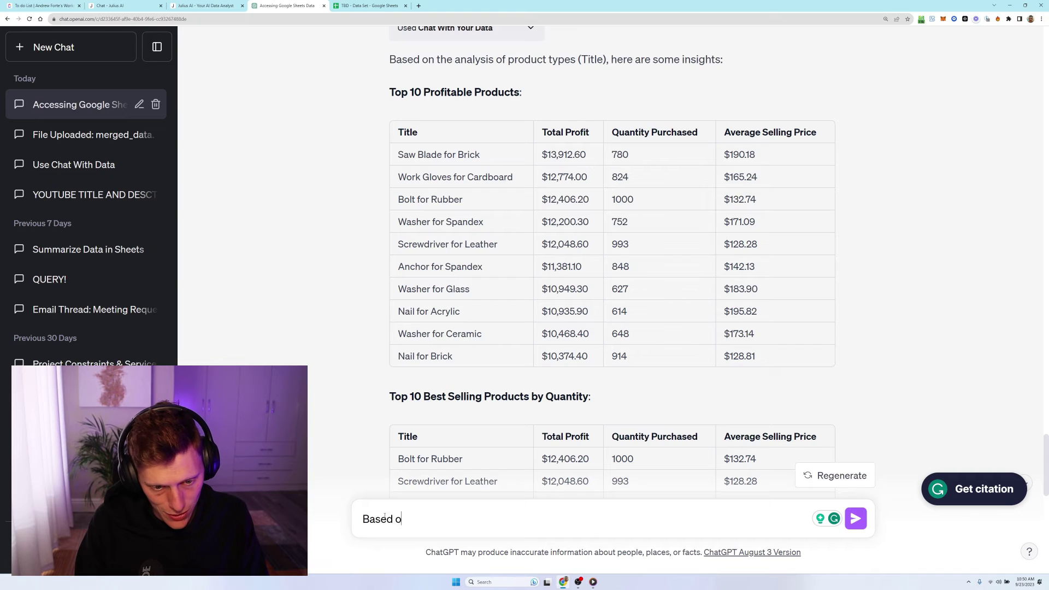
type("n the Names")
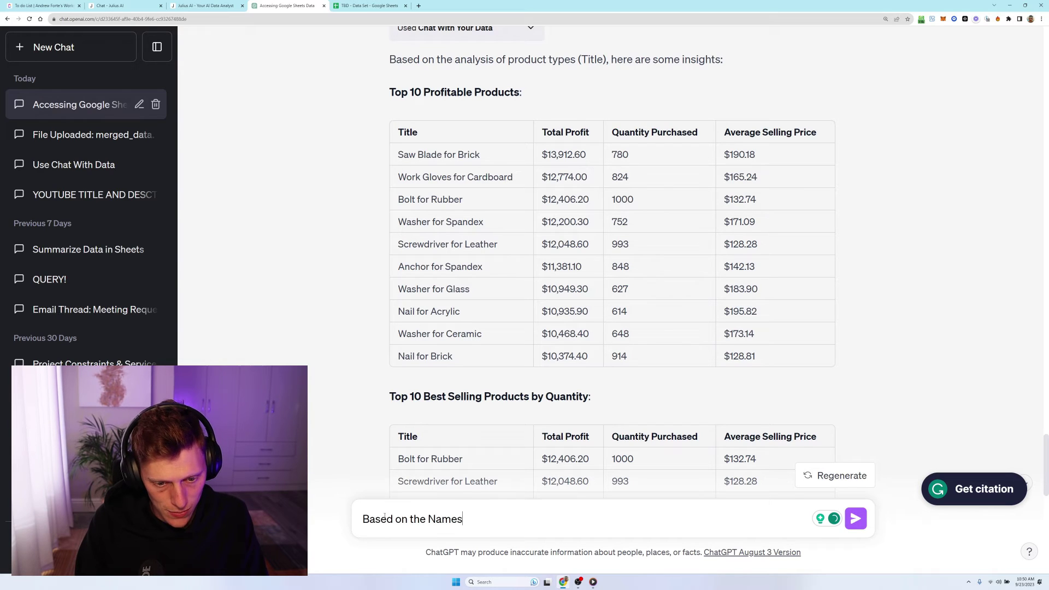
key("BackSpace")
key("BackSpace")
key("BackSpace")
key("BackSpace")
key("BackSpace")
type("T")
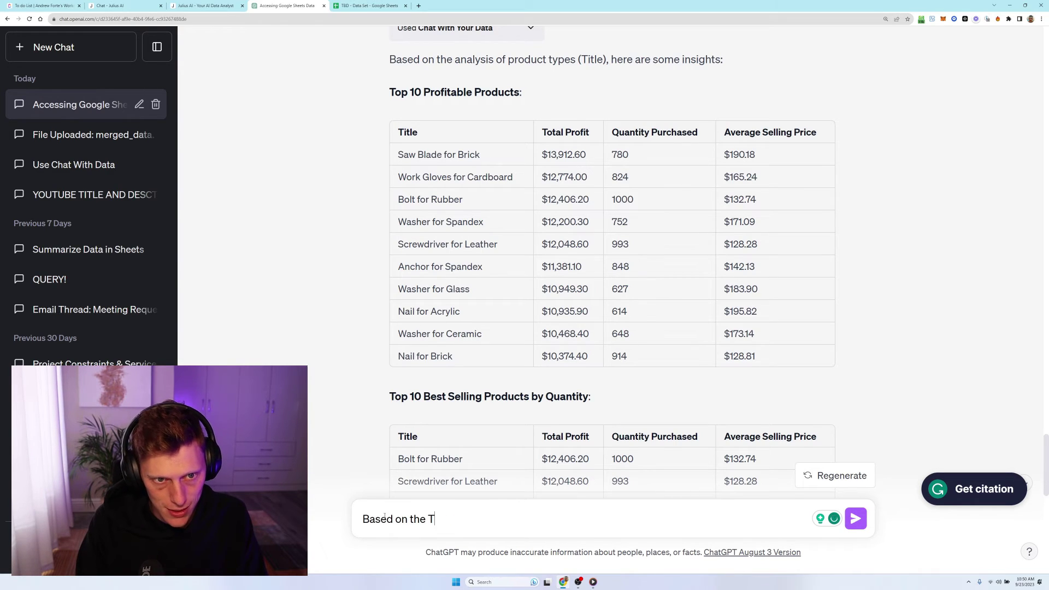
type("itles of the ")
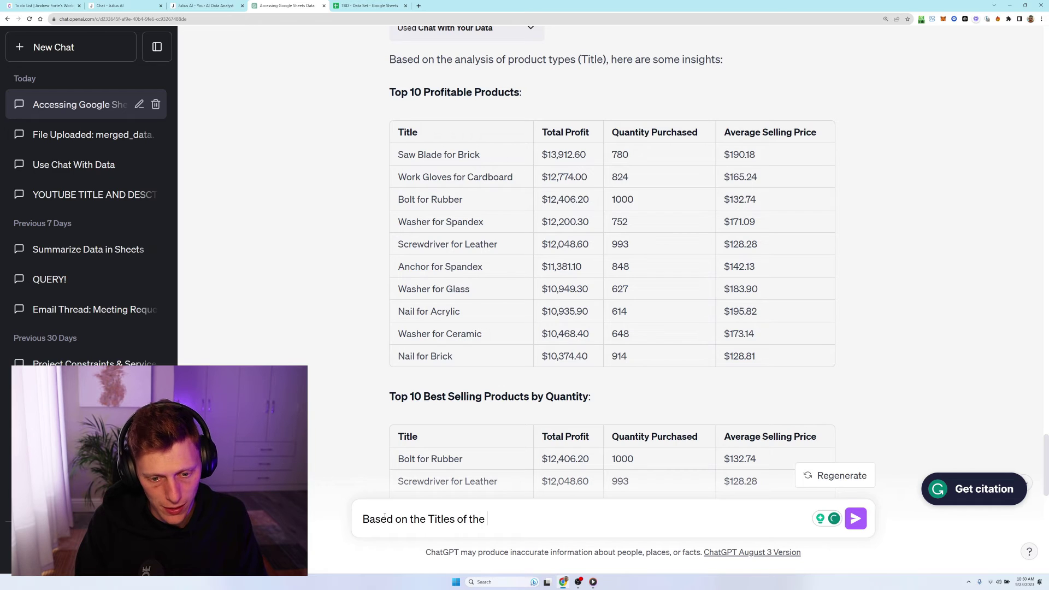
type("top per")
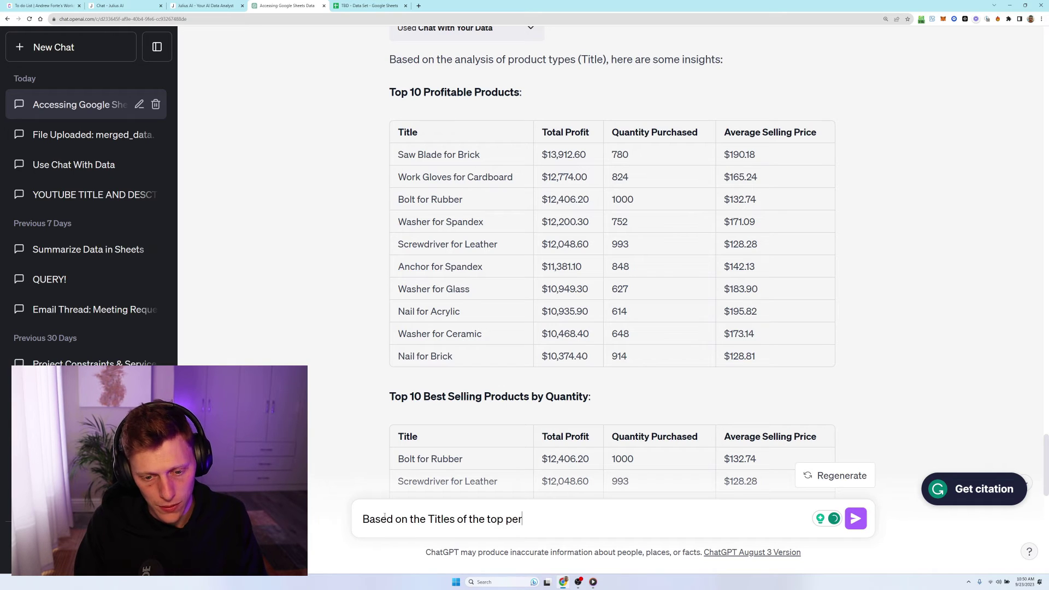
type("forming ")
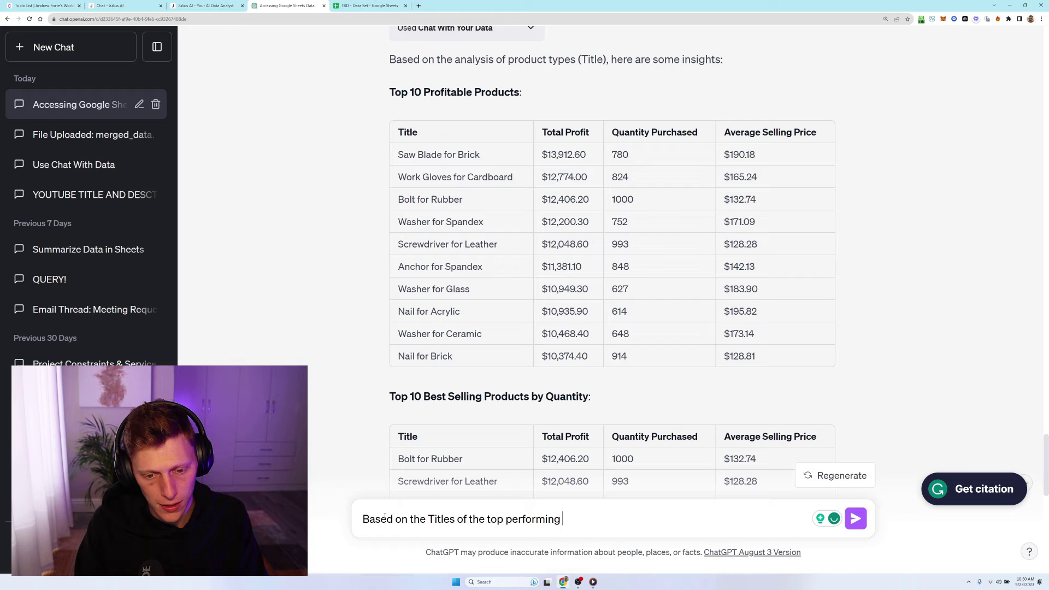
type("products. What ")
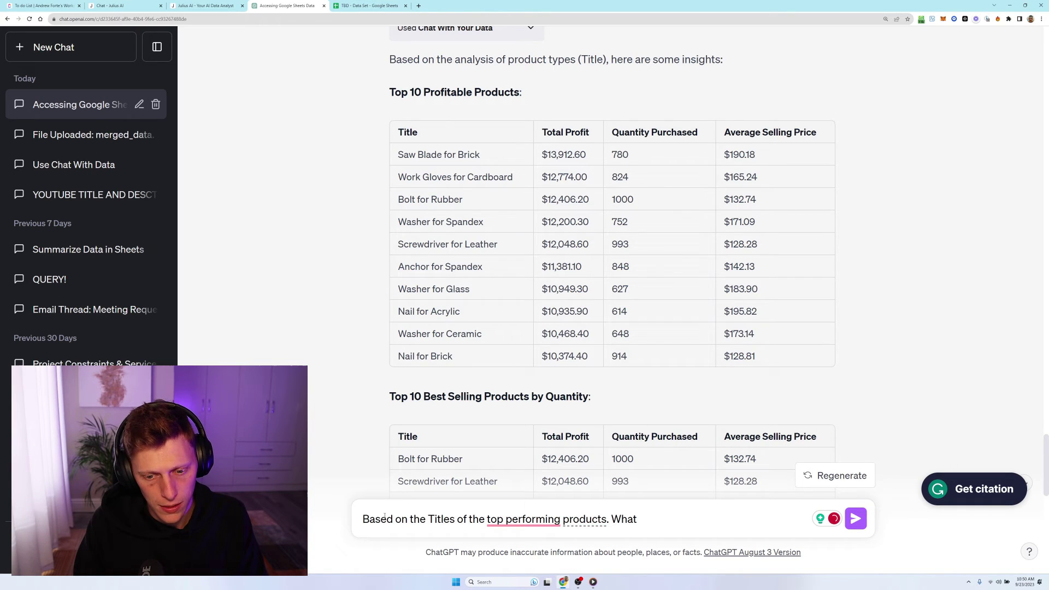
type("other prod")
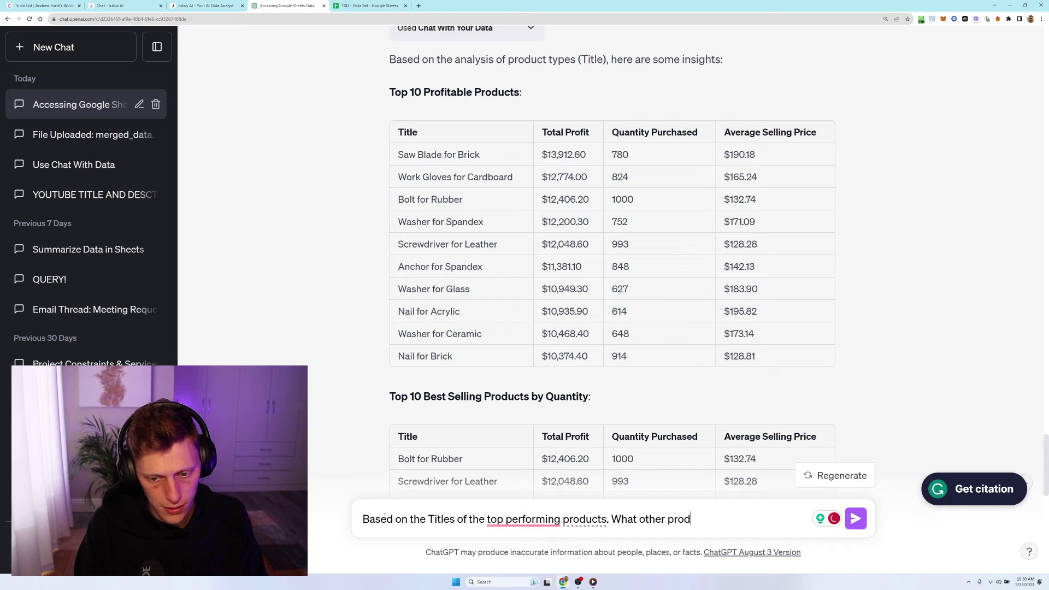
type("ucts can you recommend")
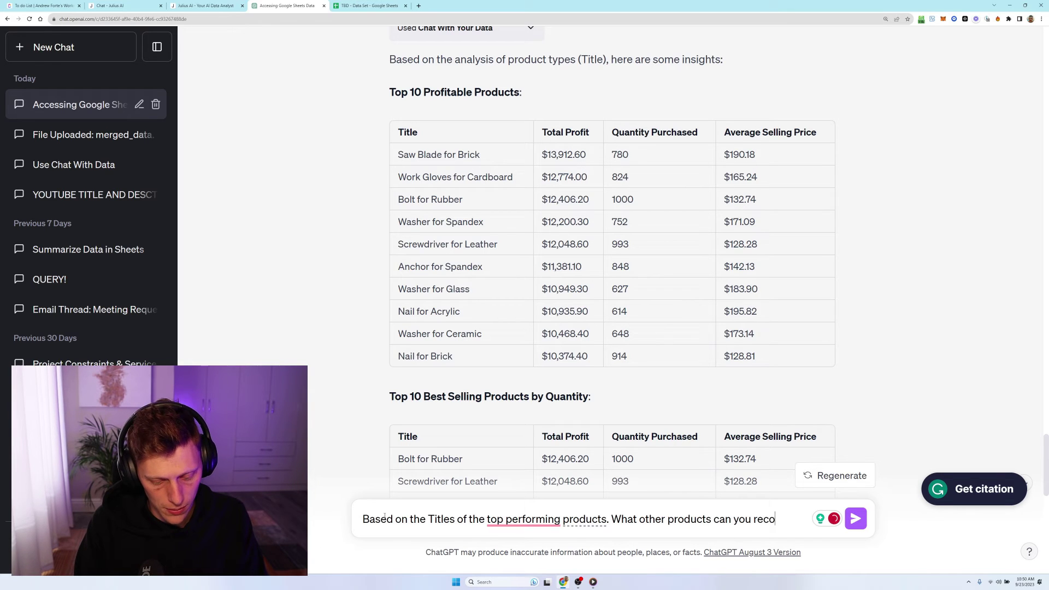
key("Return")
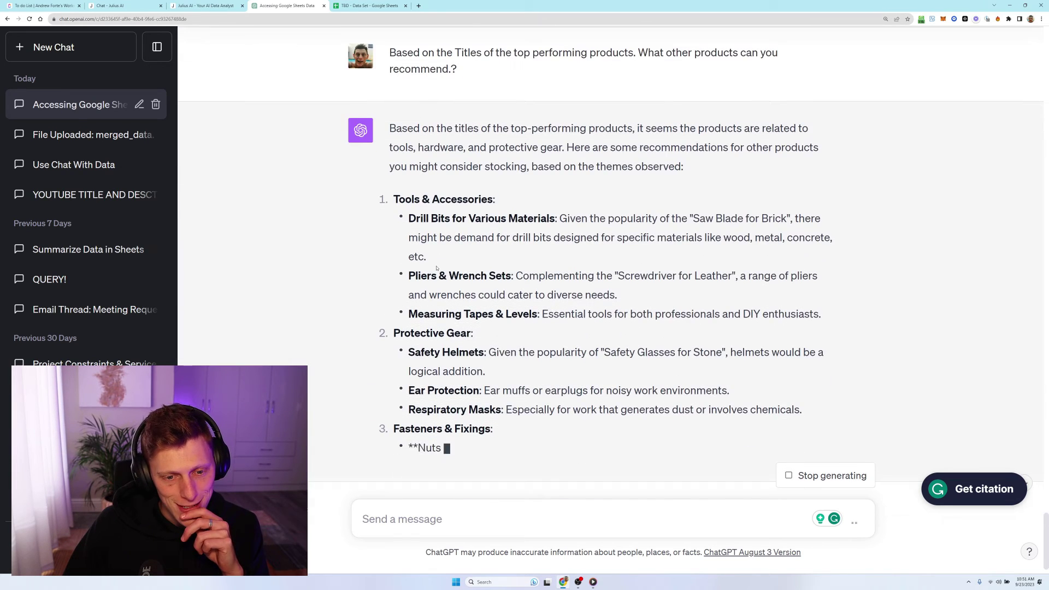
Scroll through the finished recommendations, six categories ending with Workshop Essentials.
scroll(437, 300, "up", 20)
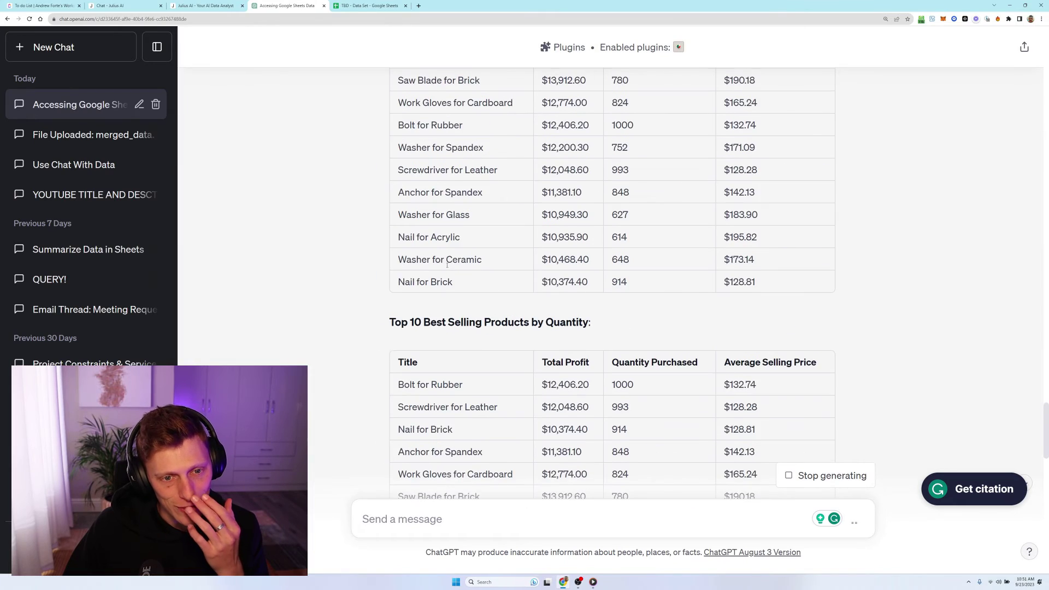
scroll(446, 264, "up", 1)
scroll(447, 264, "down", 1)
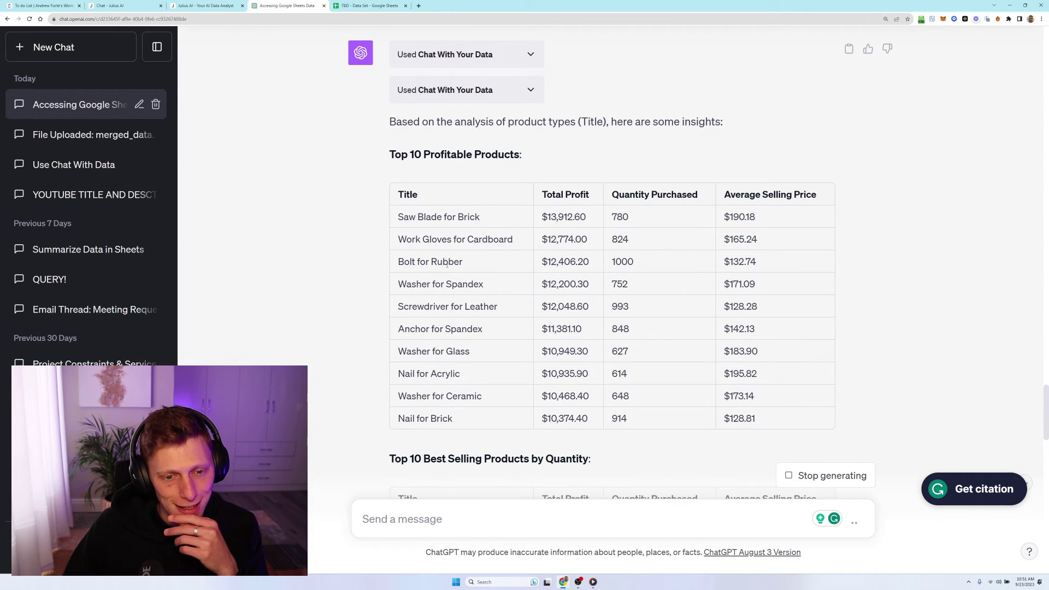
scroll(439, 310, "down", 3)
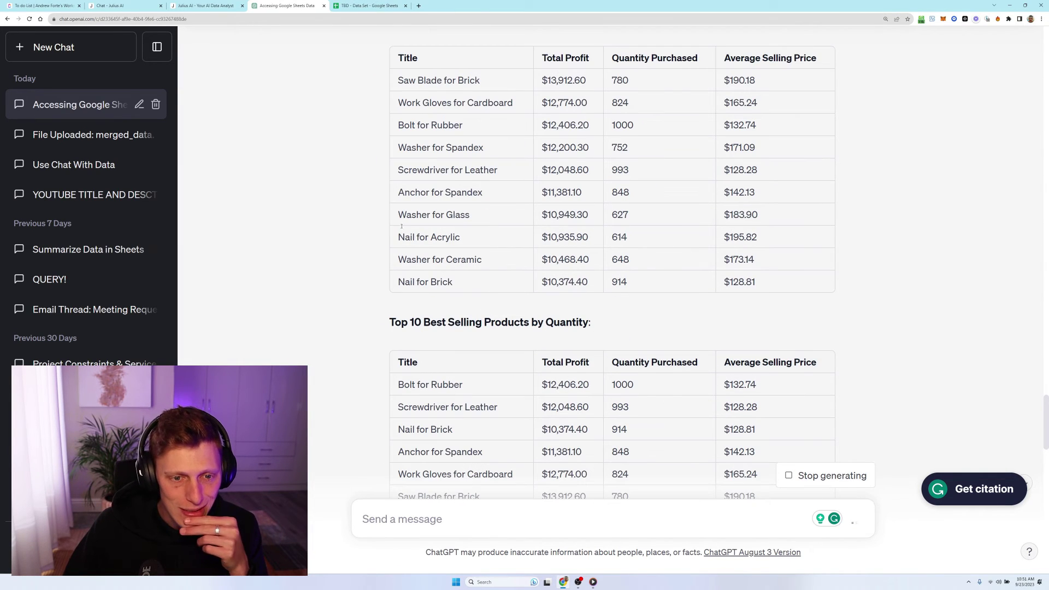
scroll(515, 225, "down", 6)
scroll(515, 225, "down", 17)
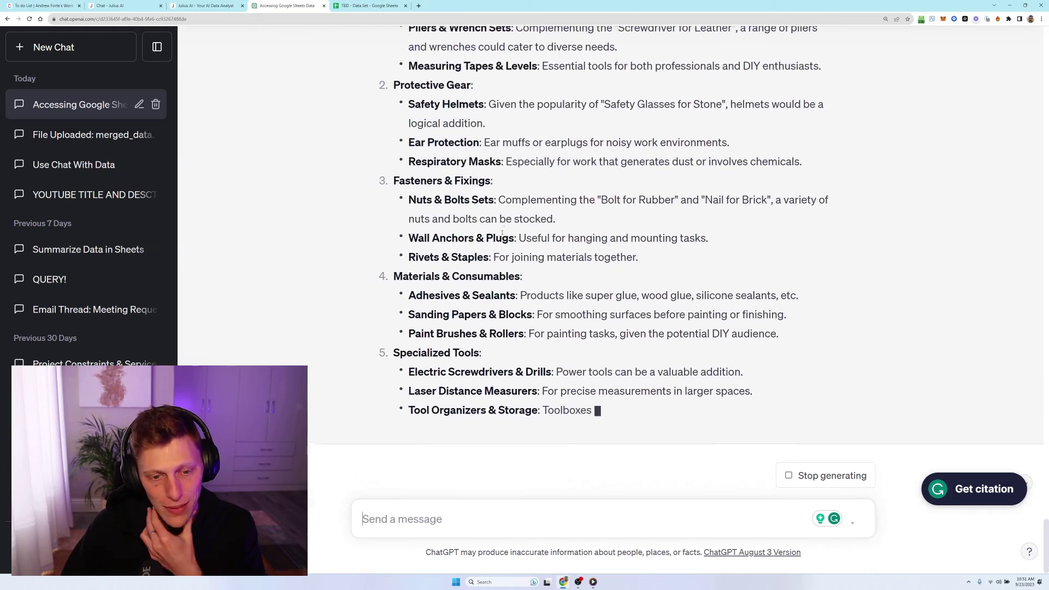
scroll(471, 282, "up", 11)
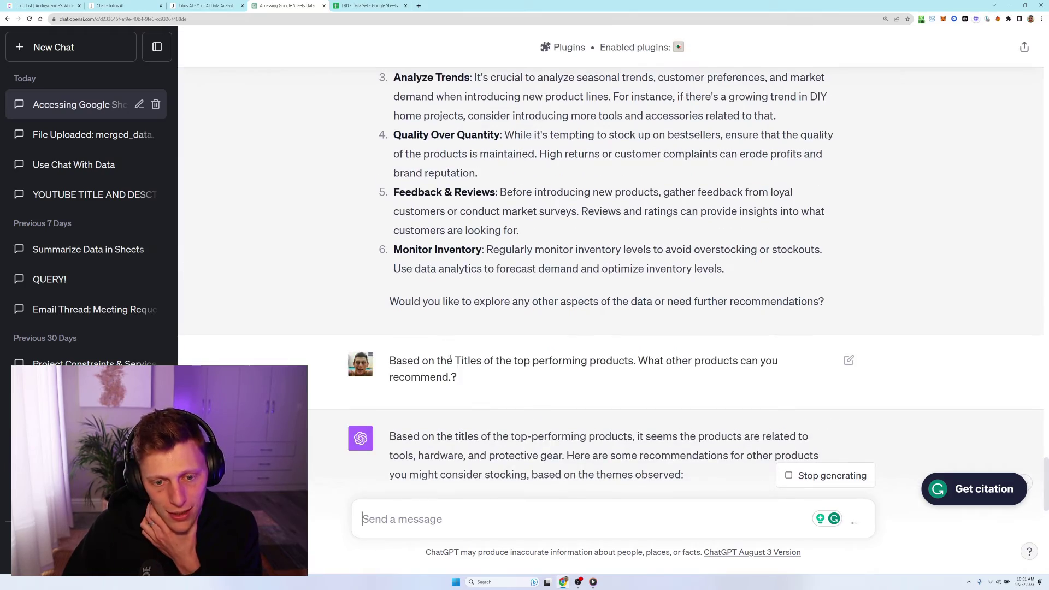
scroll(519, 354, "down", 10)
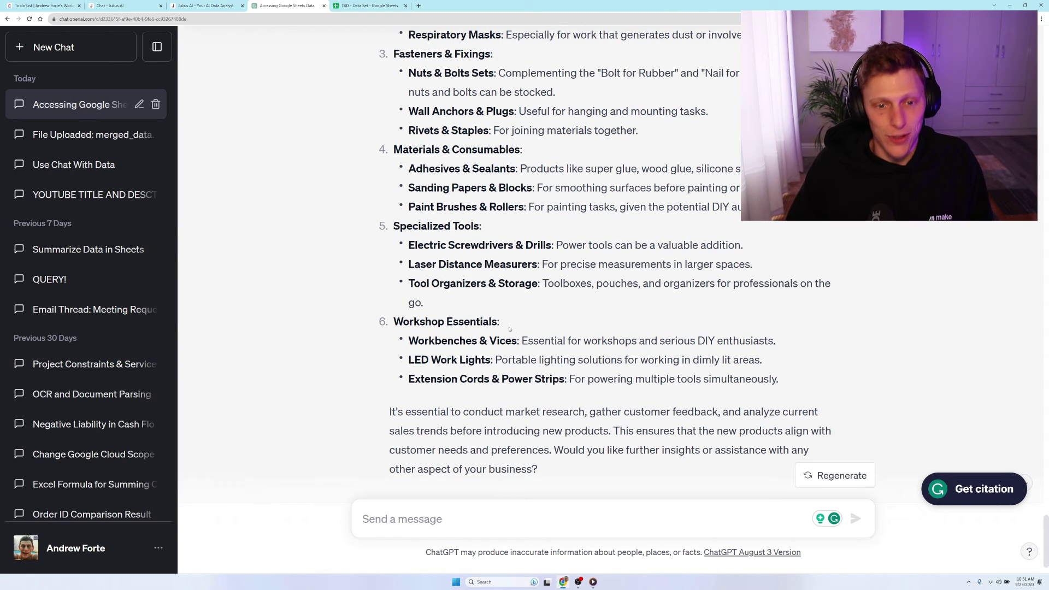
Switch to the TBD - Data Set sheet and select a product title cell.
key("ctrl+Tab")
scroll(322, 361, "down", 3)
left_click(322, 363)
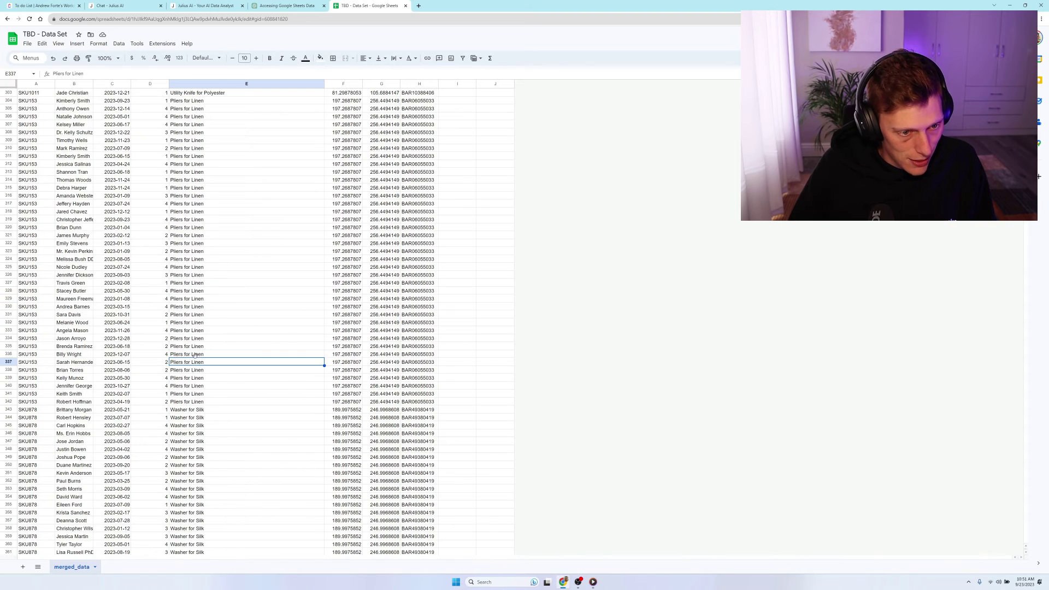
Change the quantity in D52001 (Pliers for Wool) from 5 to 8 and highlight the rows above it.
key("ctrl+shift+Down")
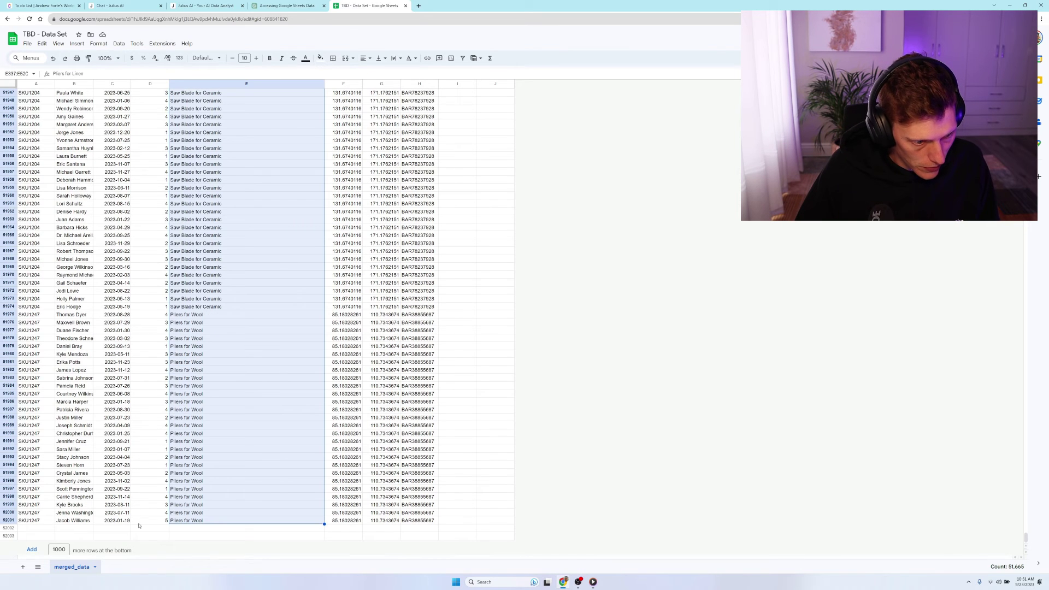
left_click(149, 520)
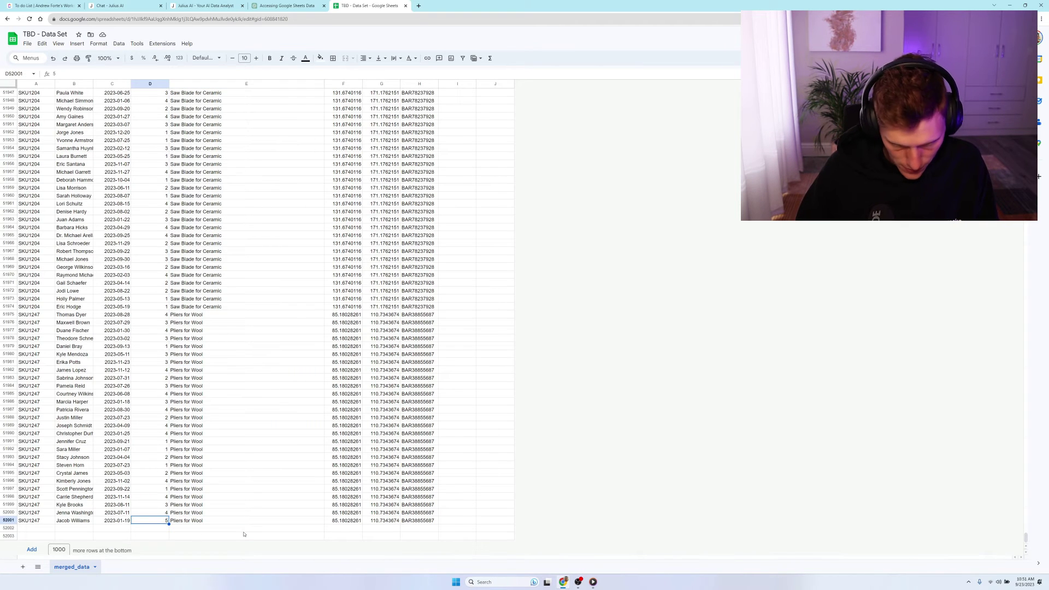
type("8")
key("Return")
key("Up")
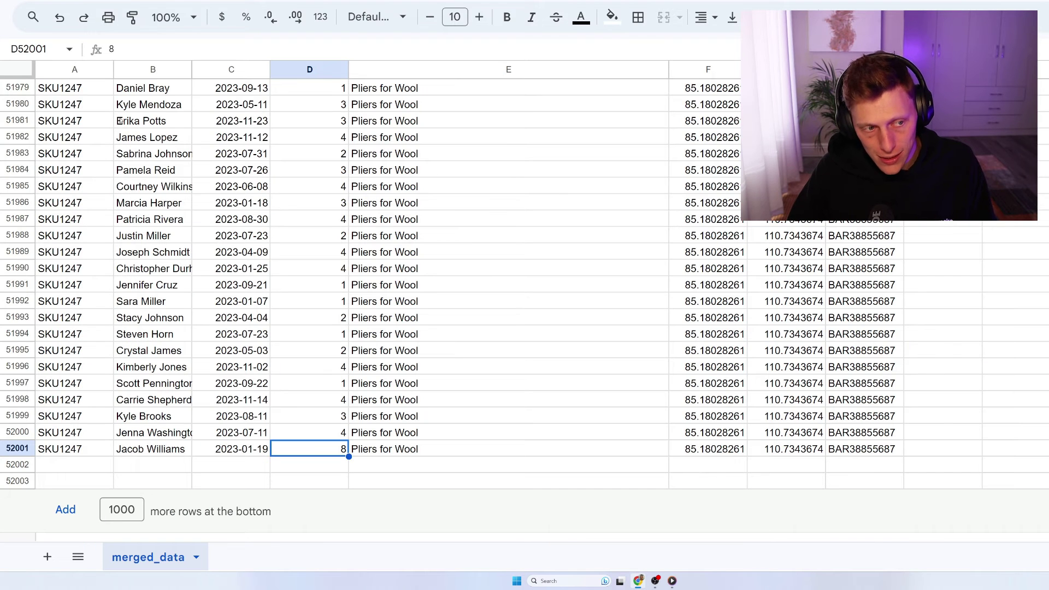
left_click_drag(88, 141, 786, 432)
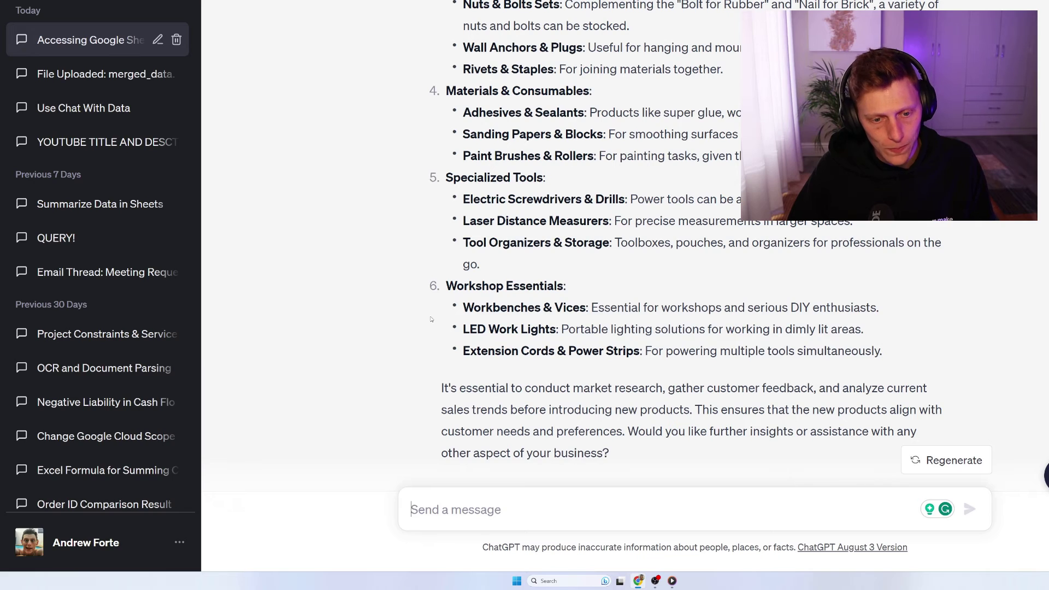
Send 'Can you refresh the data and let me know what has changed?' and expand the Chat With Your Data details.
key("ctrl+minus")
key("ctrl+minus")
key("ctrl+minus")
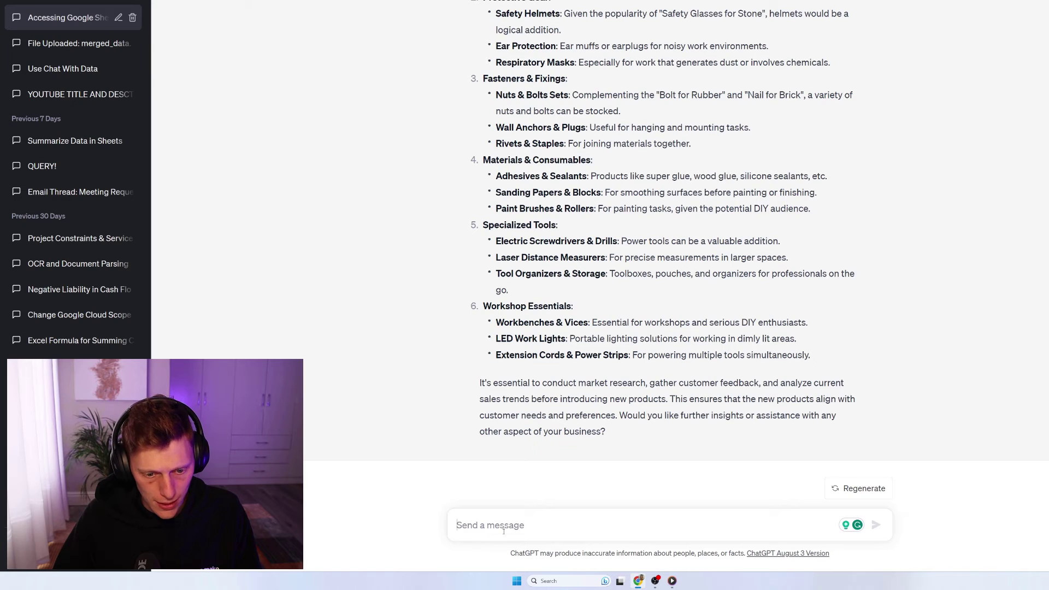
type("Can y")
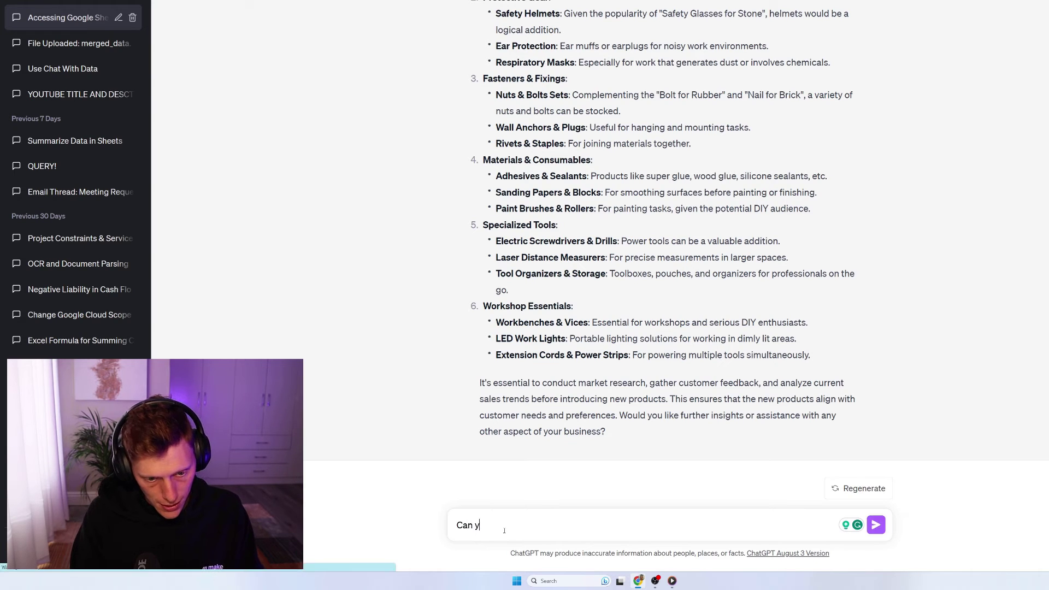
type("ou re")
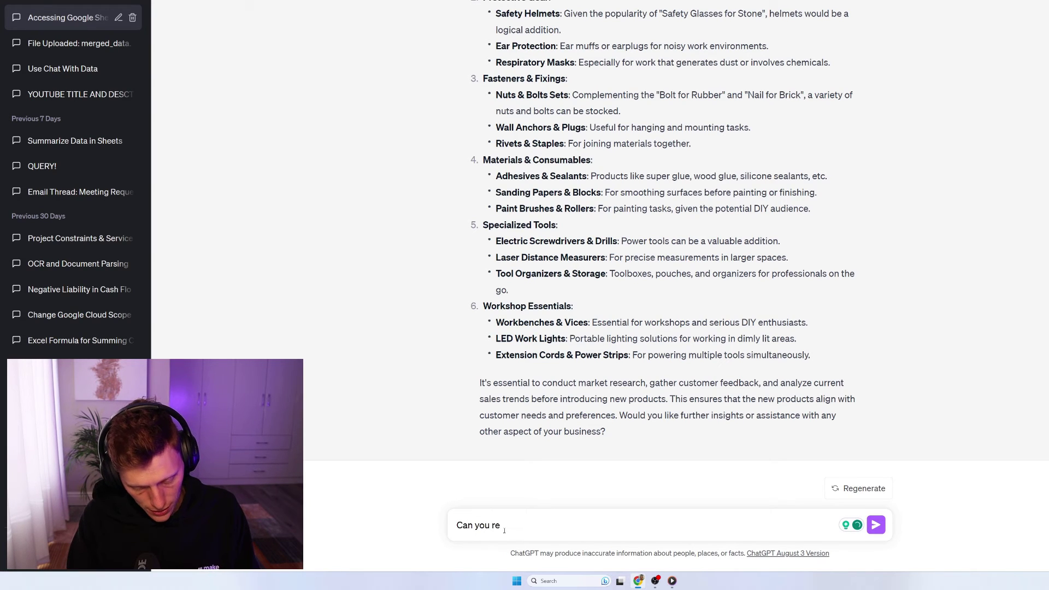
type("fresh the ")
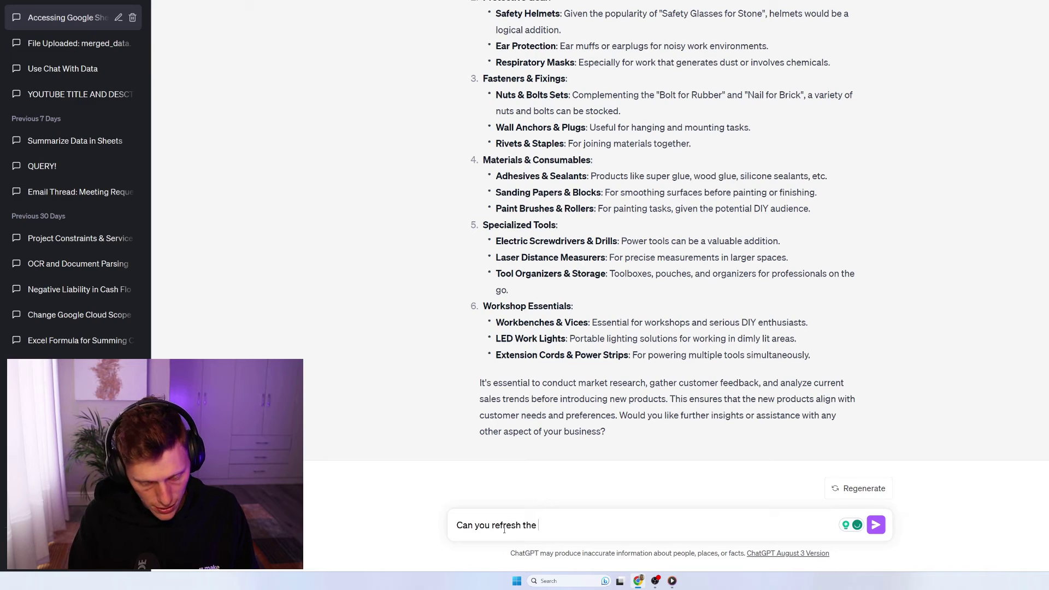
type("data and let m")
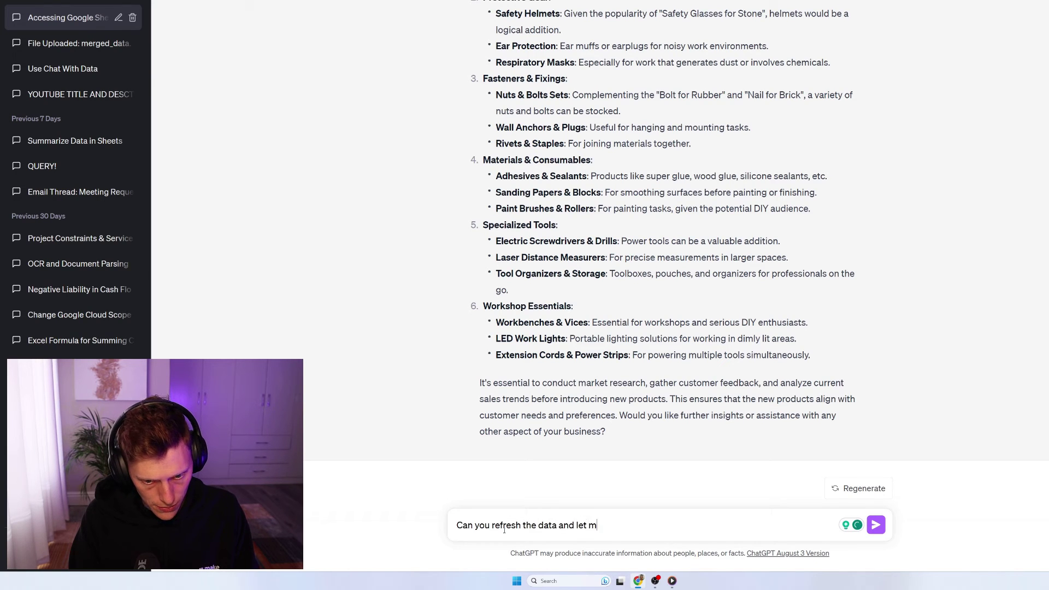
type("e know what has")
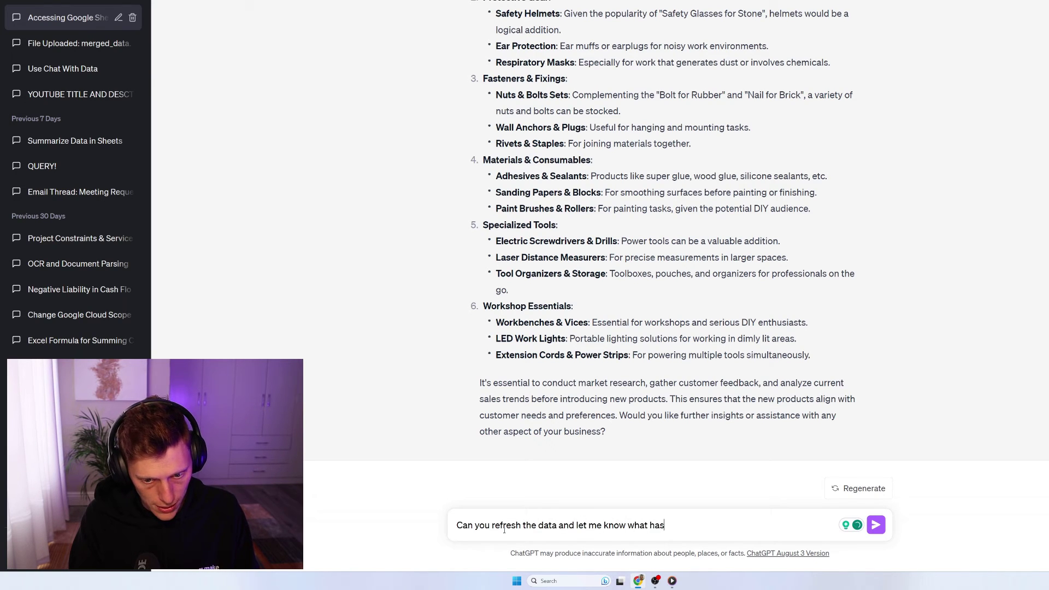
type("cahnge")
key("BackSpace")
key("BackSpace")
key("BackSpace")
key("BackSpace")
key("BackSpace")
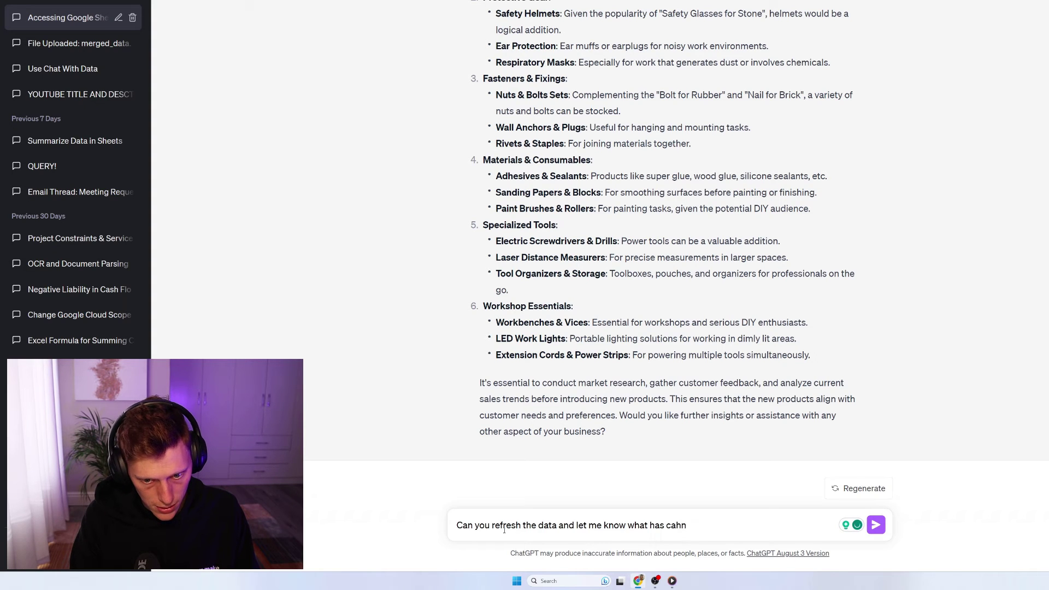
type("hanged?")
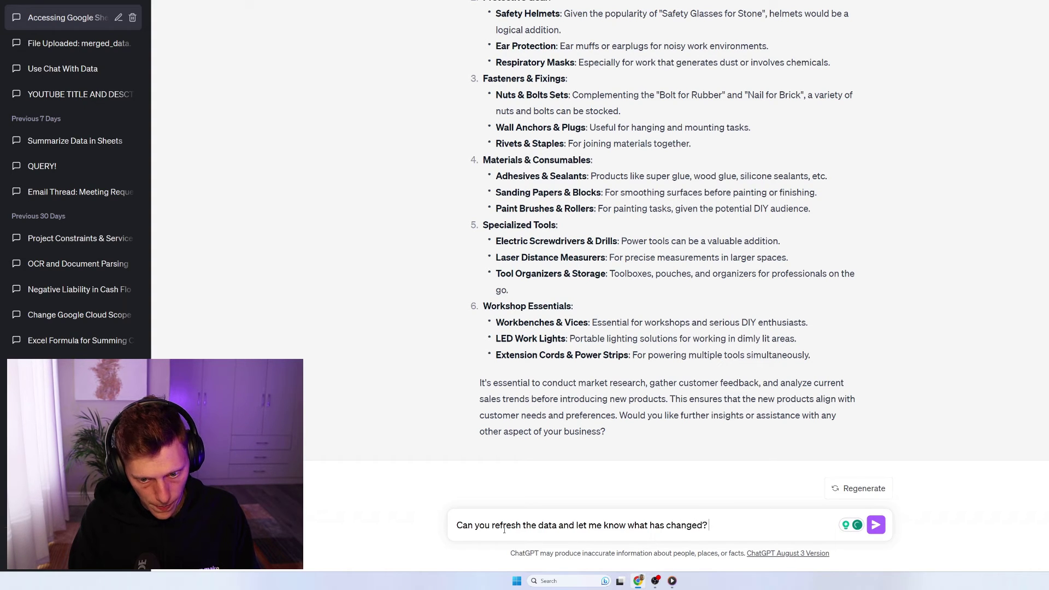
key("Return")
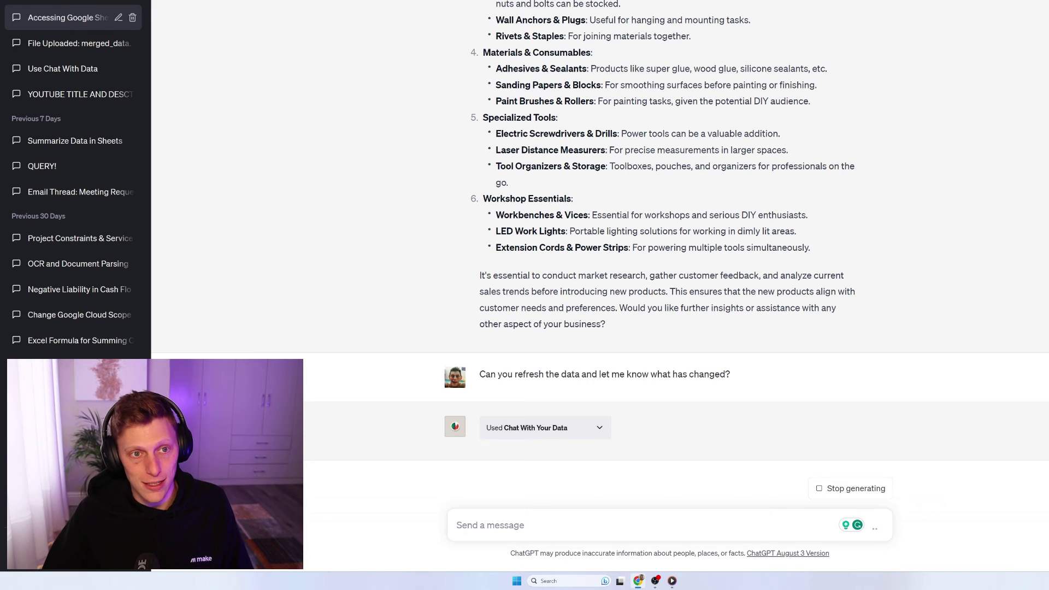
left_click(573, 428)
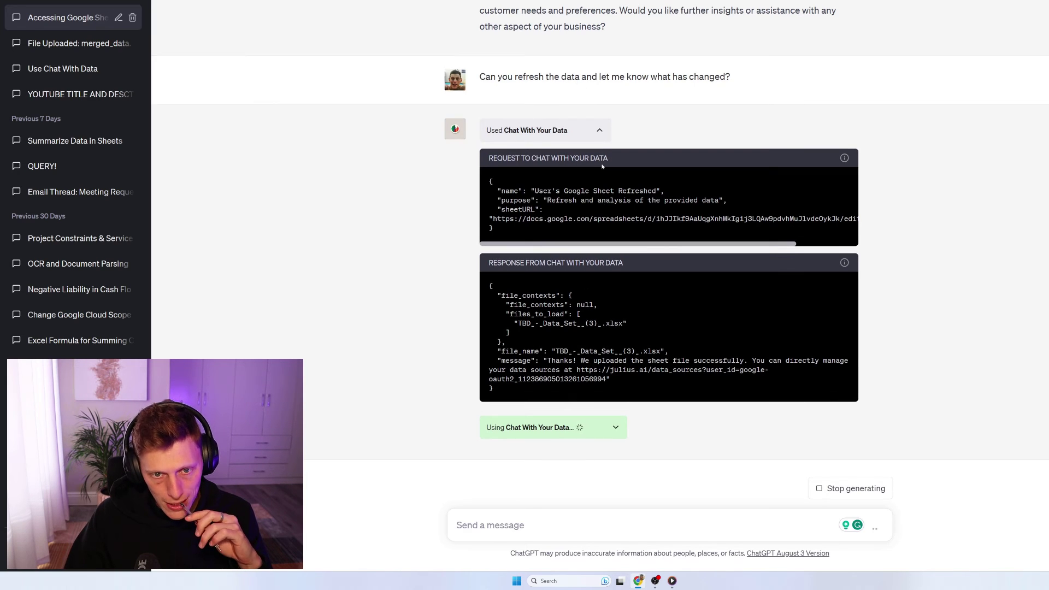
Send 'Which of the rows have changed?' and see SKU1247 Pliers for Wool identified with quantity 8.
left_click(600, 531)
type("Which of the r")
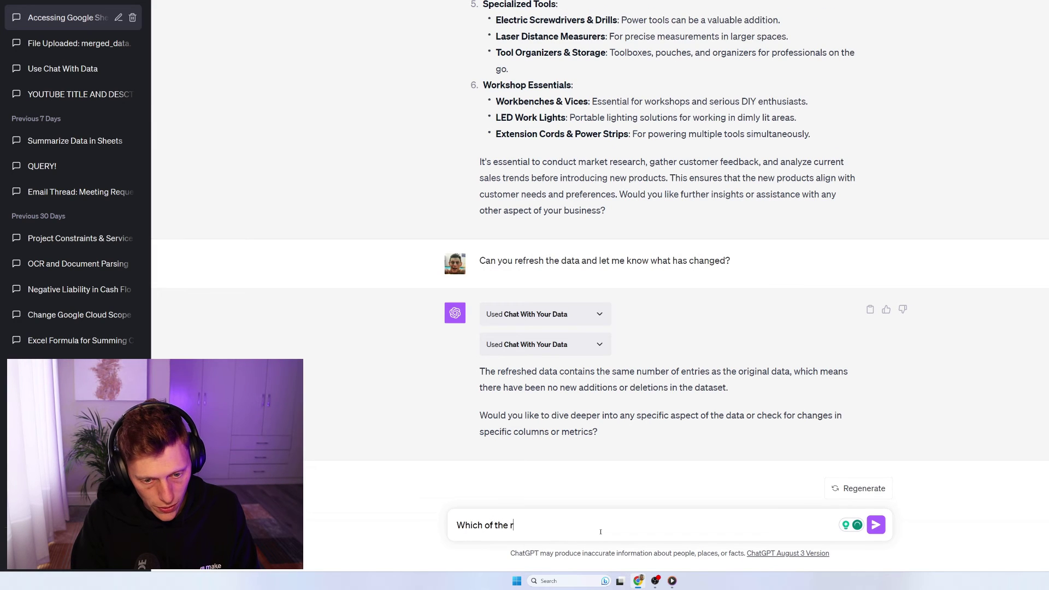
type("ows have ")
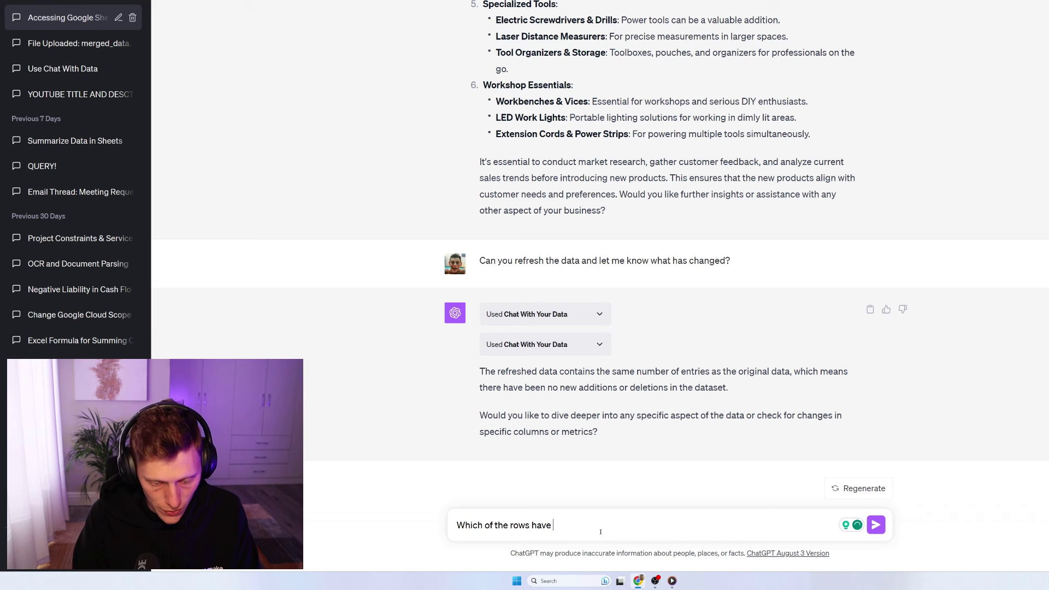
type(" chang")
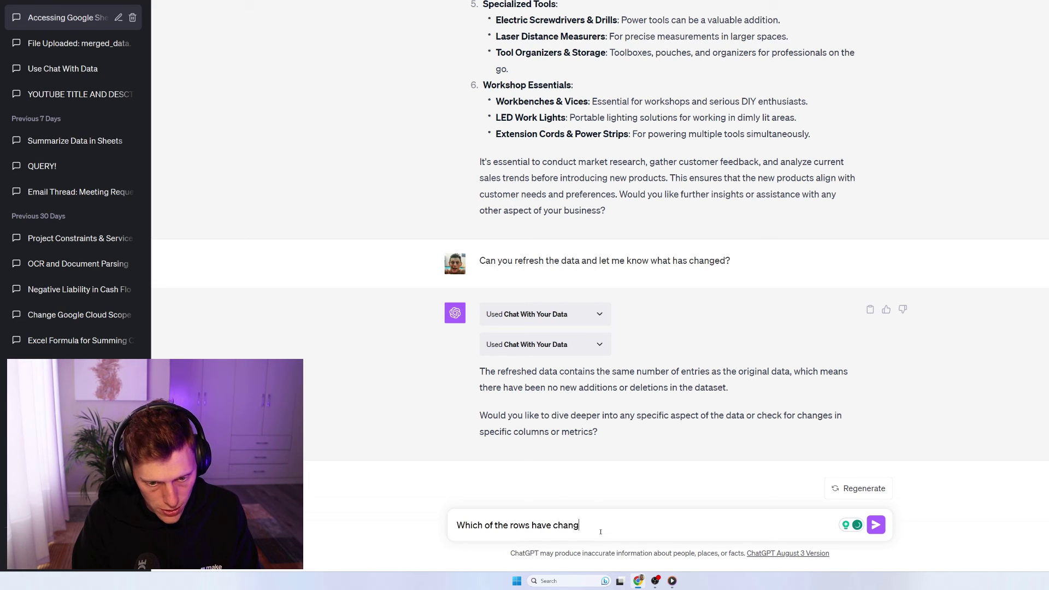
type("ed?")
key("Return")
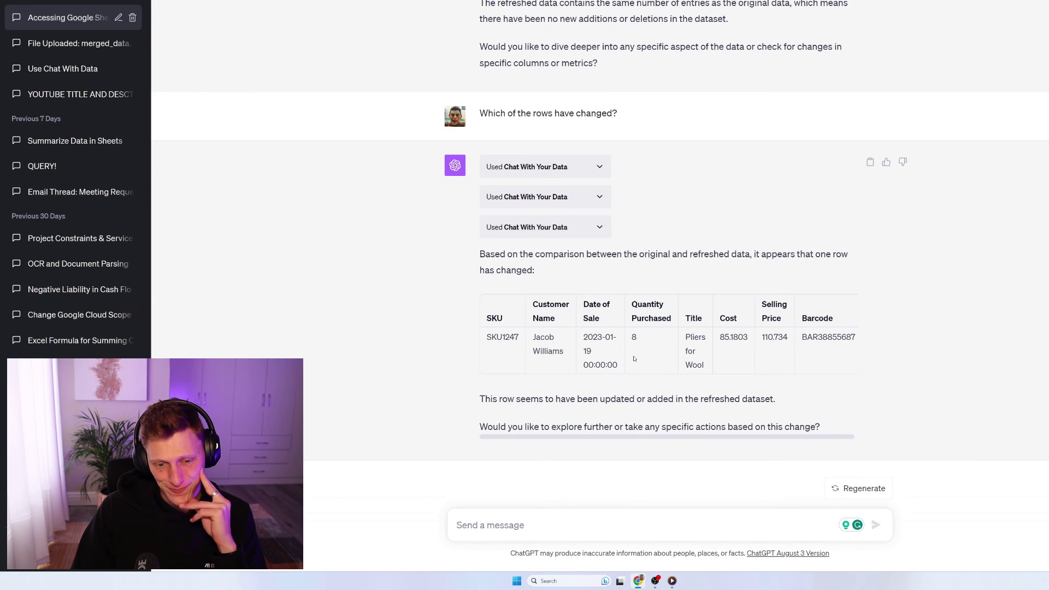
scroll(634, 358, "up", 6)
scroll(573, 350, "down", 6)
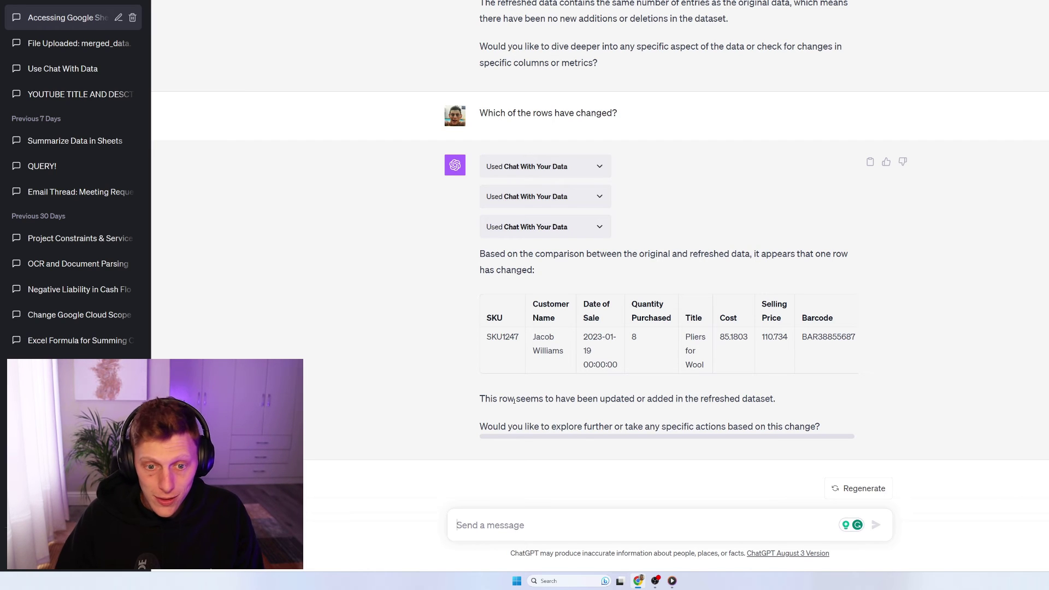
scroll(465, 229, "up", 8)
scroll(465, 229, "down", 8)
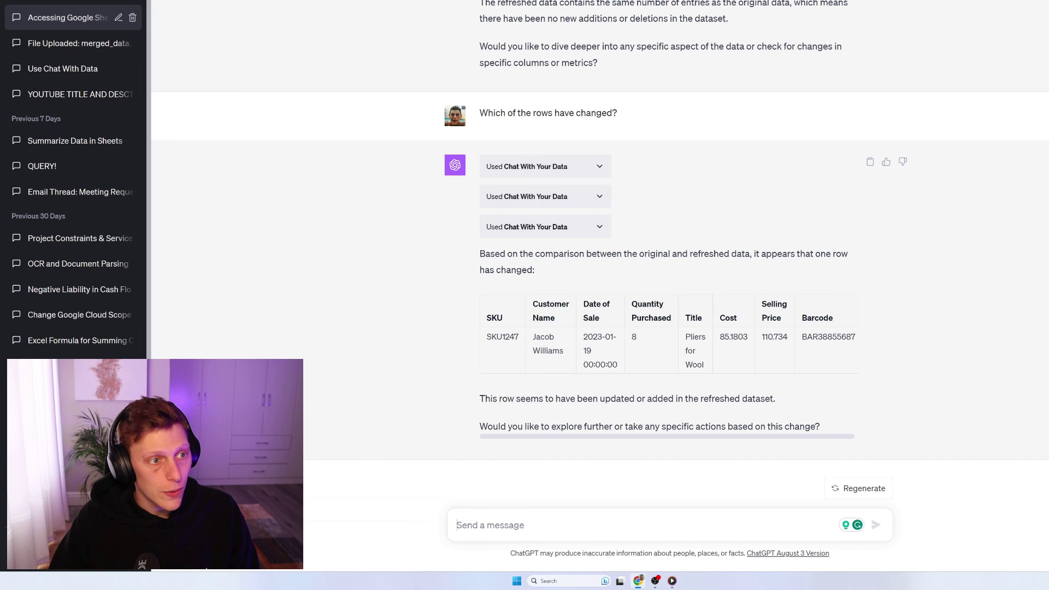
scroll(666, 246, "up", 15)
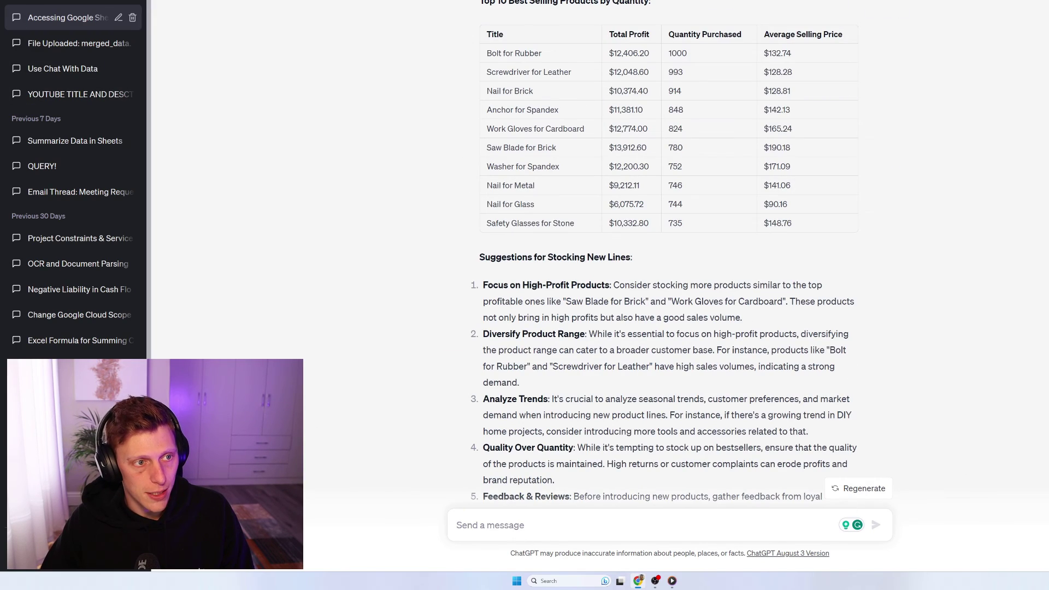
scroll(350, 124, "down", 15)
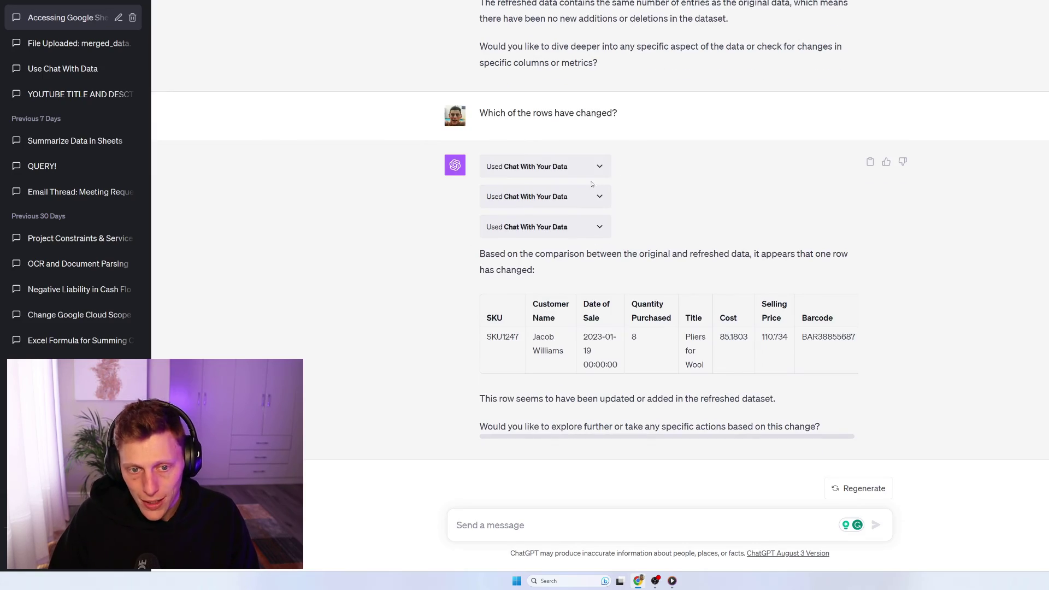
scroll(490, 155, "up", 20)
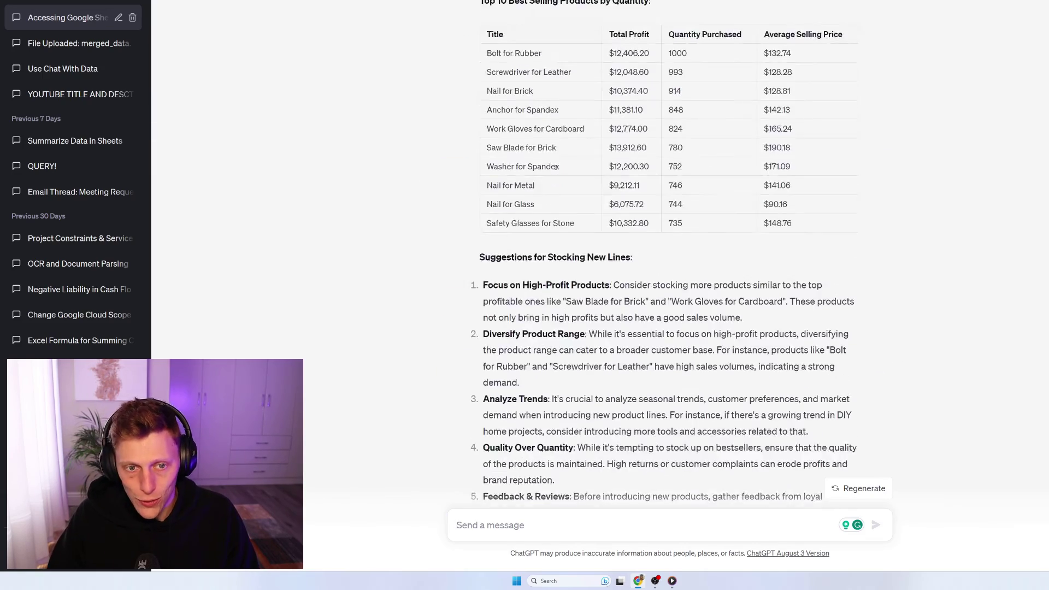
scroll(553, 170, "up", 15)
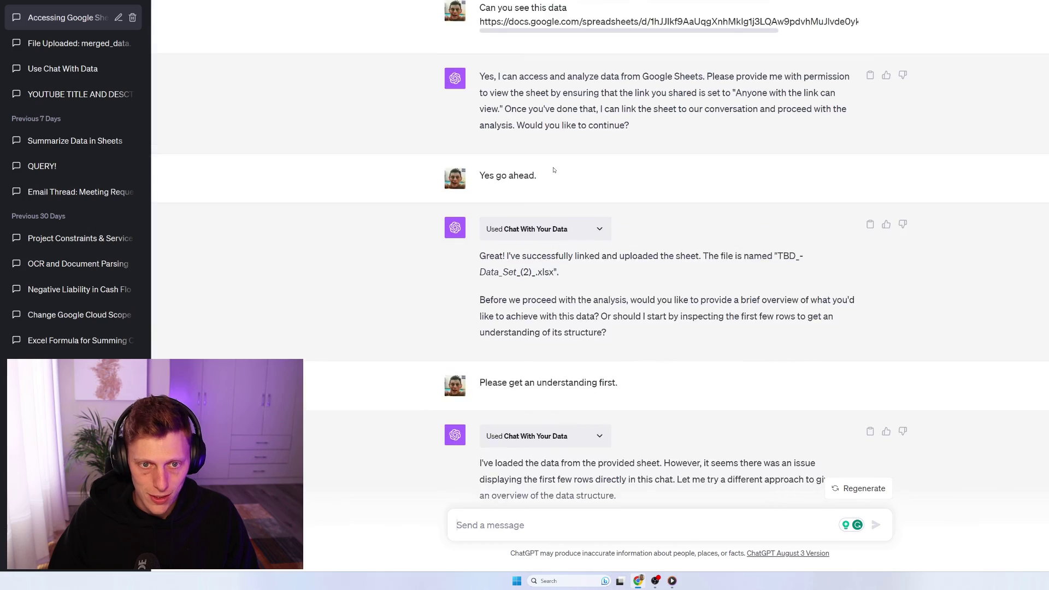
scroll(570, 214, "down", 20)
scroll(570, 214, "down", 20)
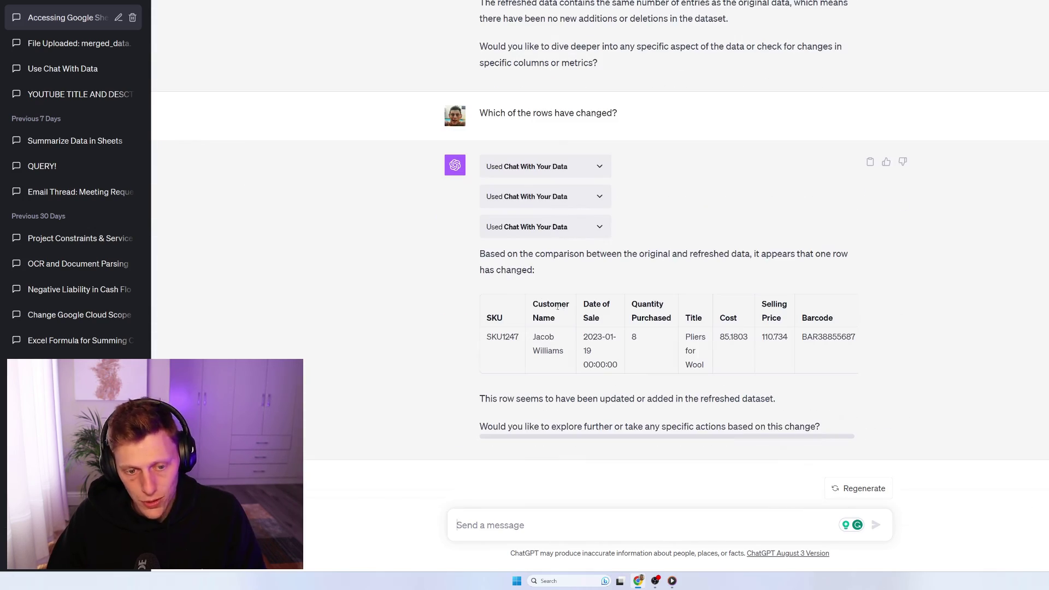